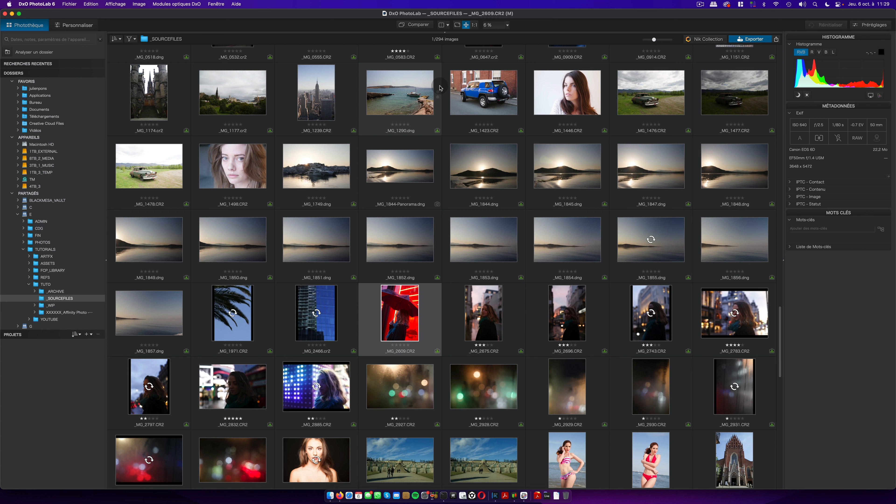
- Open the photo _MG_2609.CR2 of the woman with the umbrella in the Personnaliser workspace and browse the neighbouring images
left_click(401, 298)
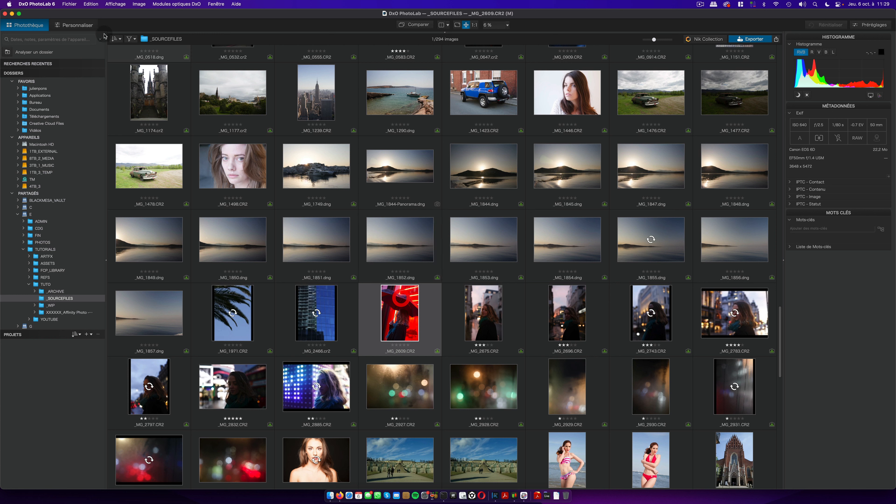
left_click(78, 28)
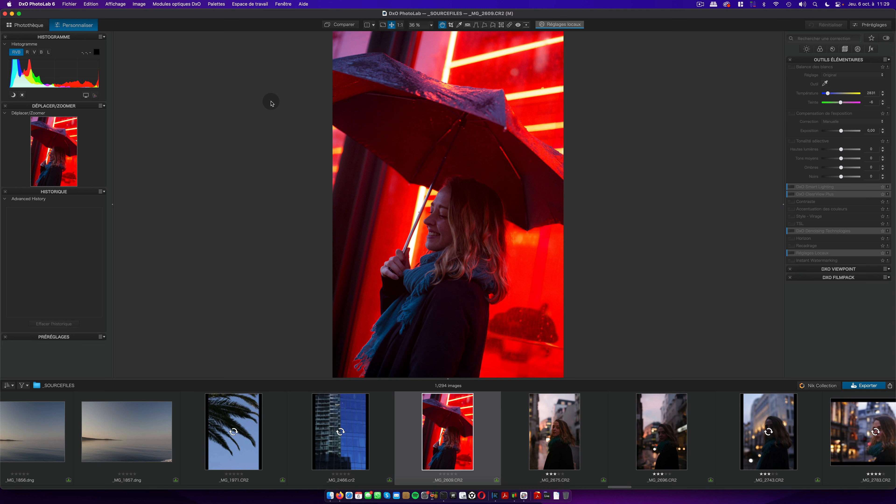
scroll(509, 429, "right", 10)
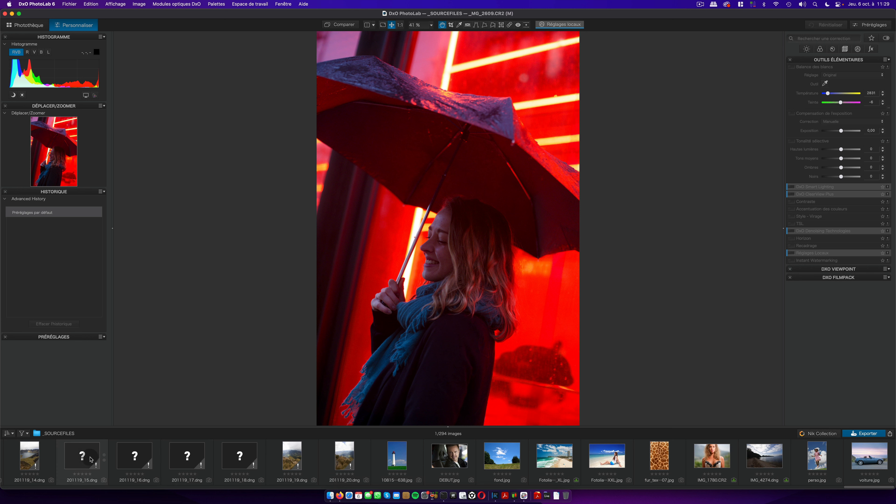
mouse_move(91, 459)
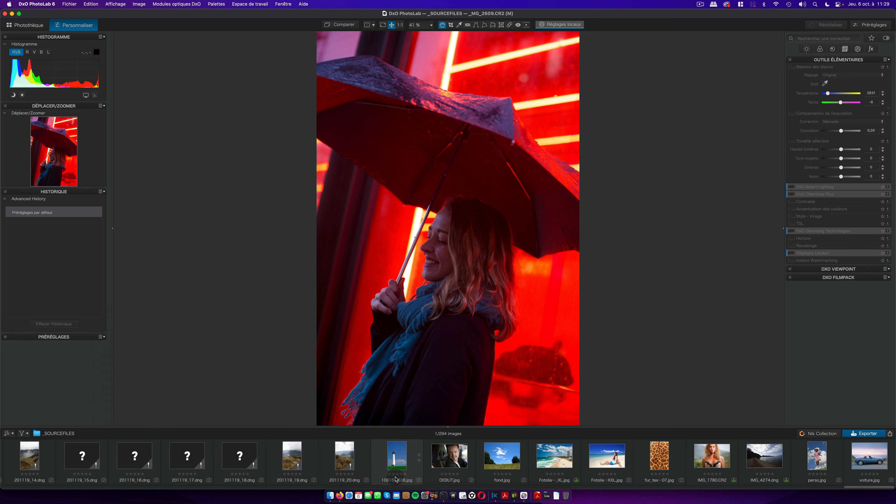
left_click_drag(871, 489, 616, 492)
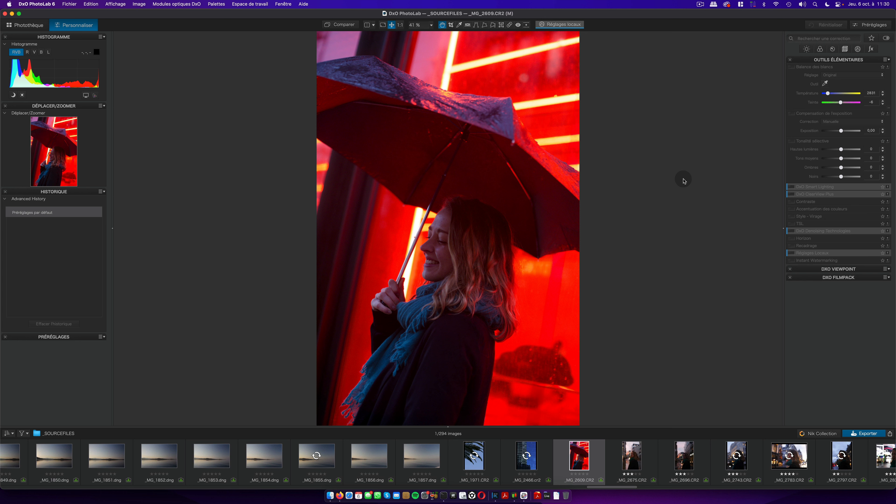
- Look through the light, colour, detail, geometry, local adjustment and effects correction categories
left_click(806, 49)
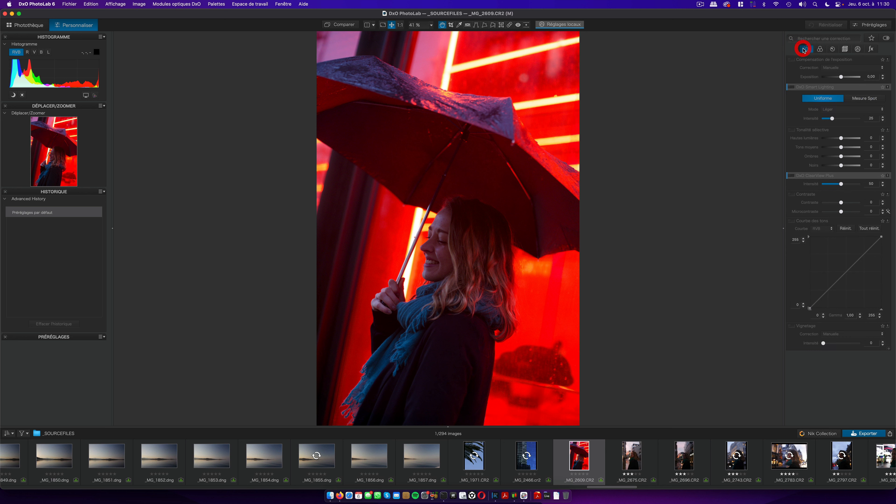
left_click(824, 50)
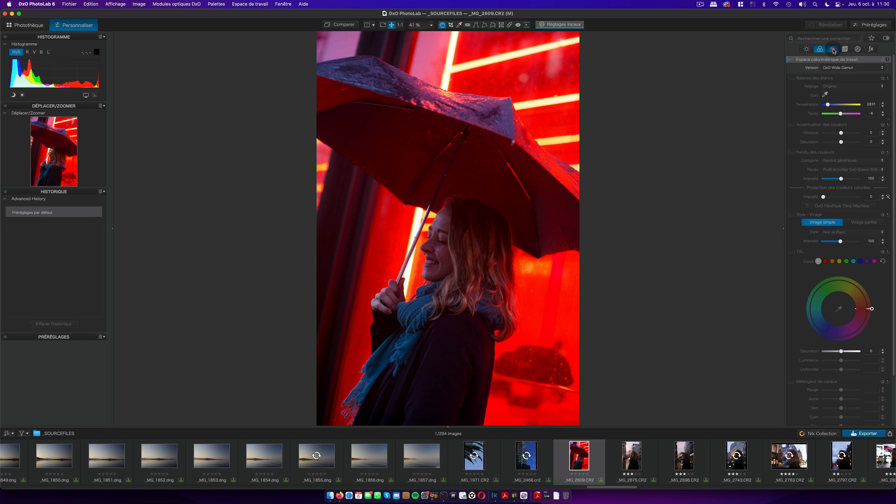
left_click(832, 49)
left_click(845, 49)
left_click(858, 50)
left_click(871, 49)
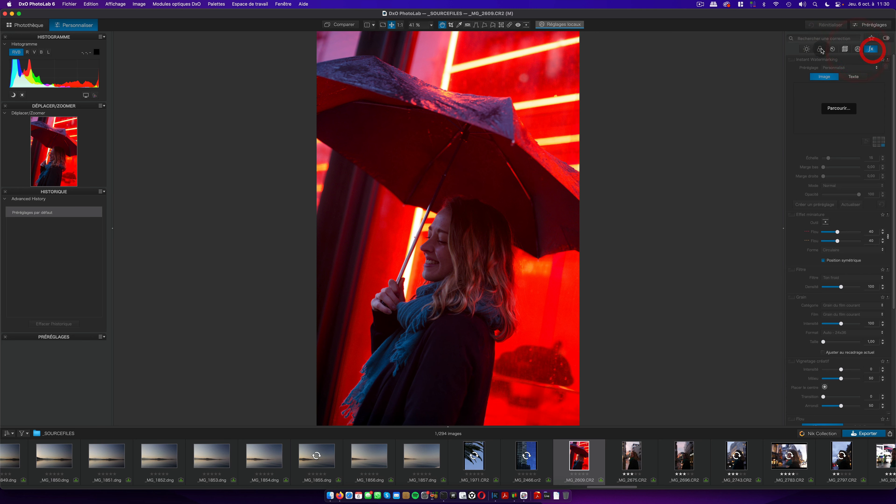
- Compare the umbrella photo in the Classic (ancien) working colour space, then return it to DxO Wide Gamut
left_click(820, 49)
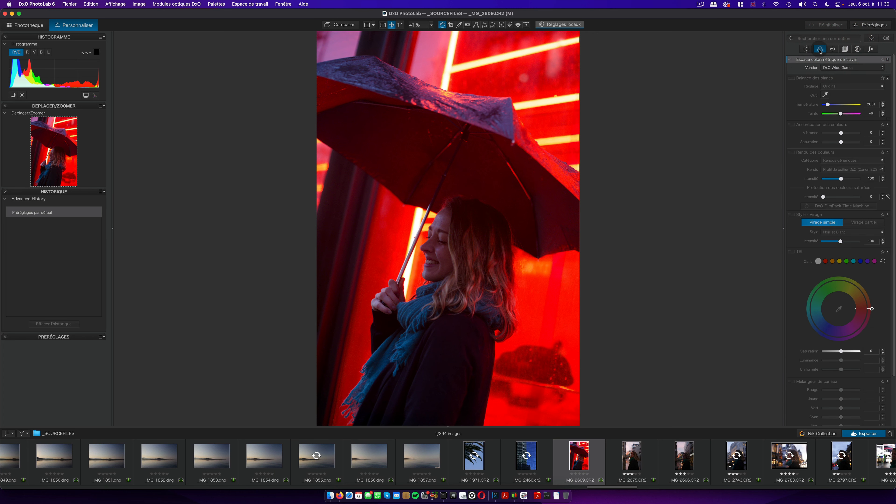
mouse_move(815, 61)
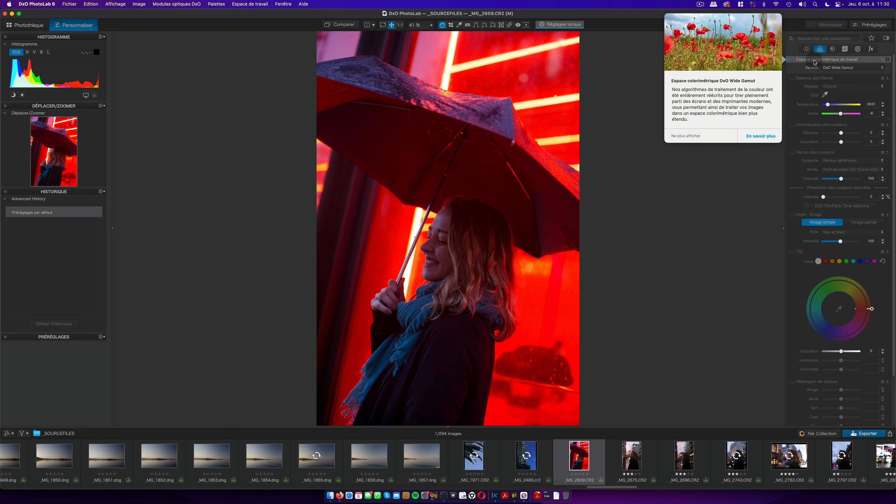
left_click(846, 68)
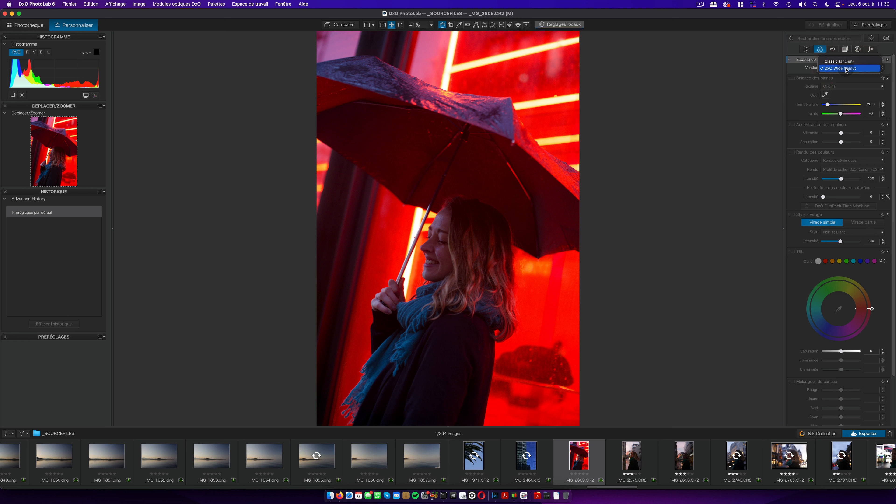
left_click(845, 62)
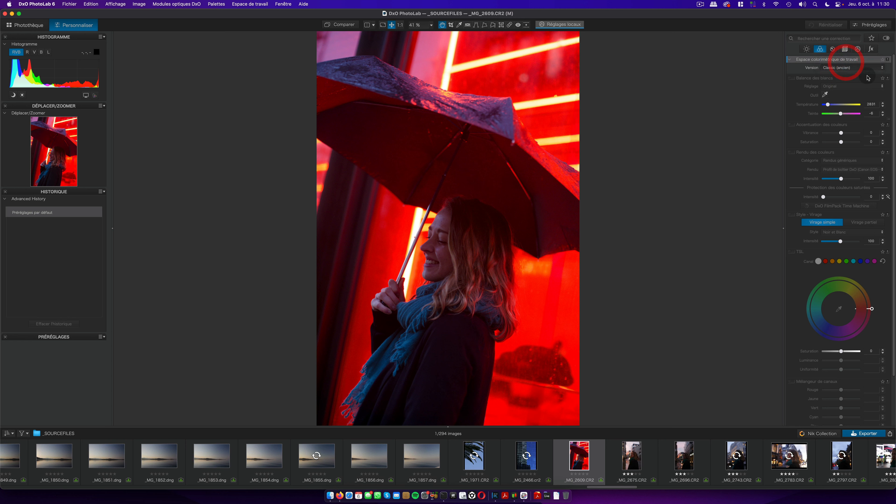
left_click(849, 69)
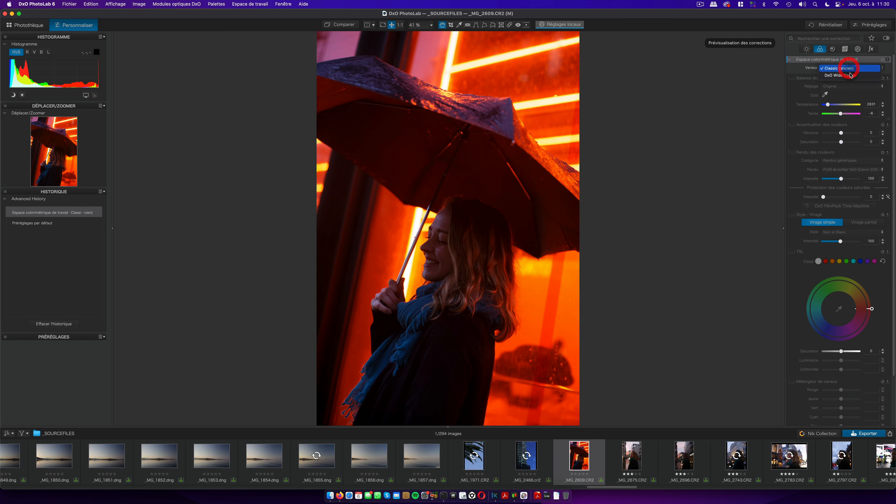
left_click(851, 77)
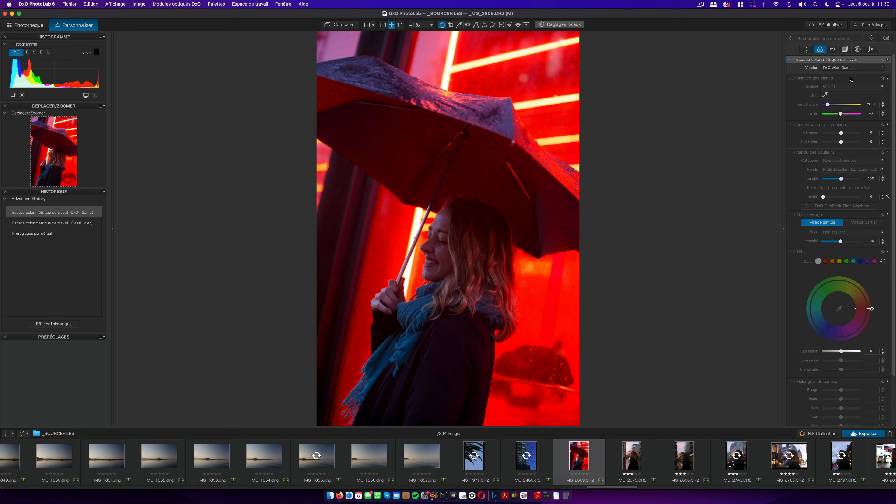
left_click(850, 77)
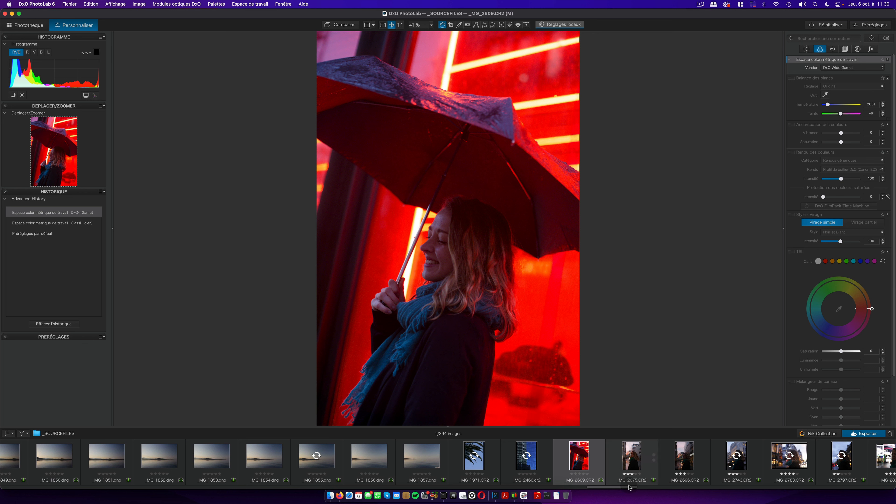
- Open the sunset photo _MG_1844.dng and compare its Classic (ancien) working colour space with DxO Wide Gamut, ending on DxO Wide Gamut
left_click_drag(629, 488, 598, 487)
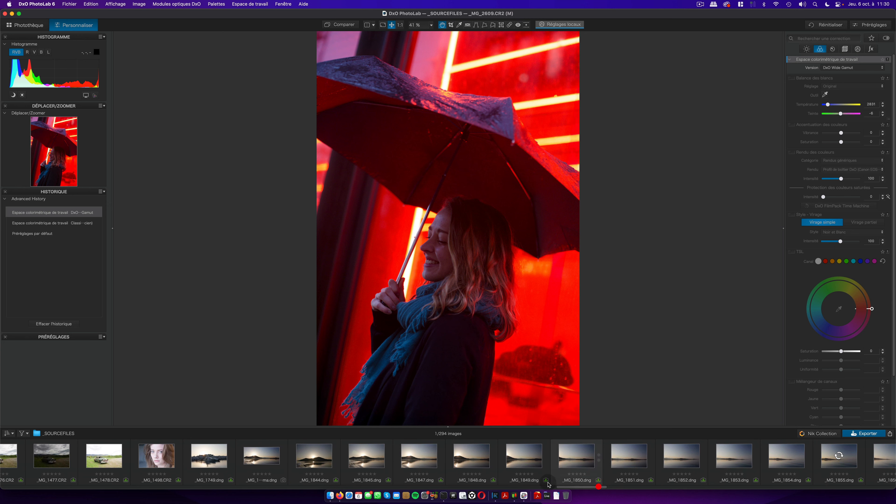
left_click(313, 459)
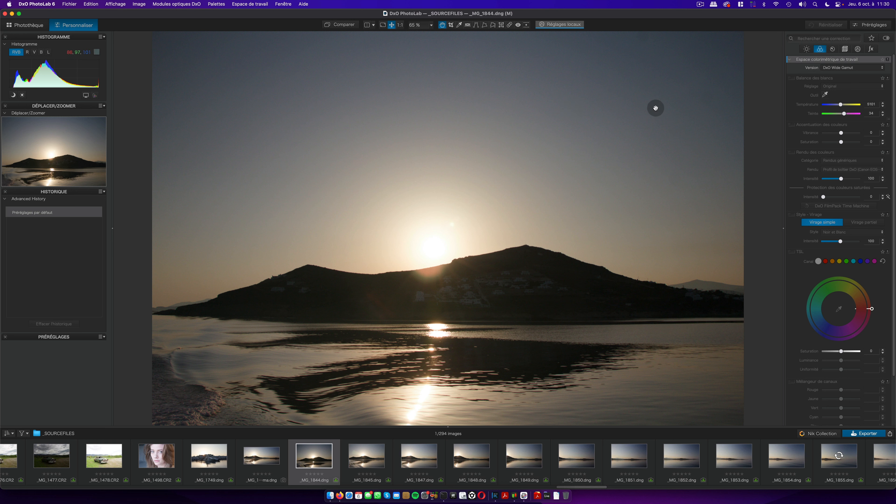
left_click(835, 67)
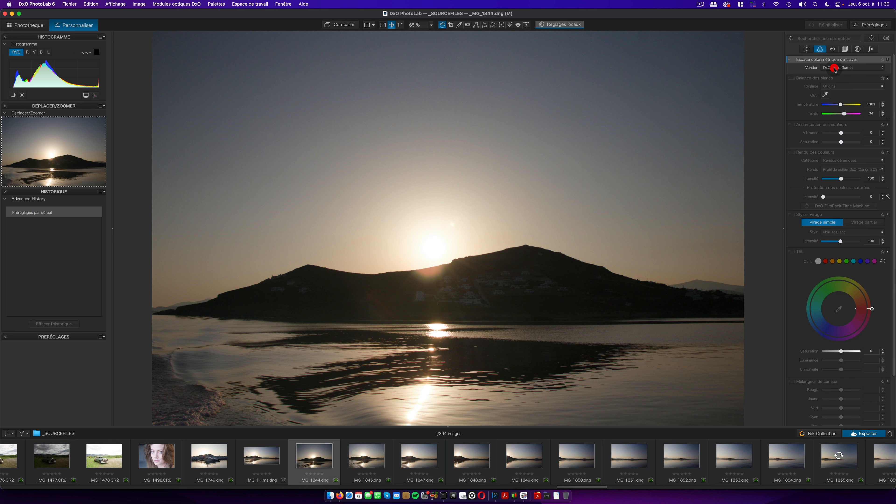
left_click(835, 64)
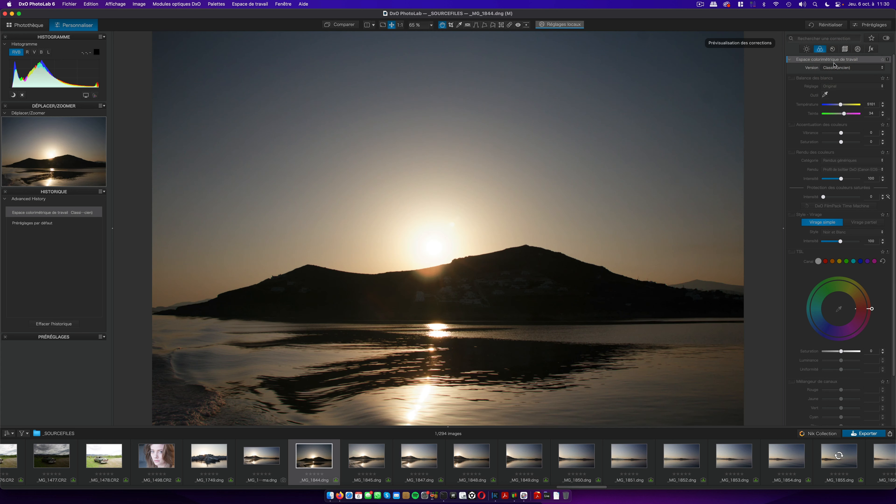
left_click(833, 68)
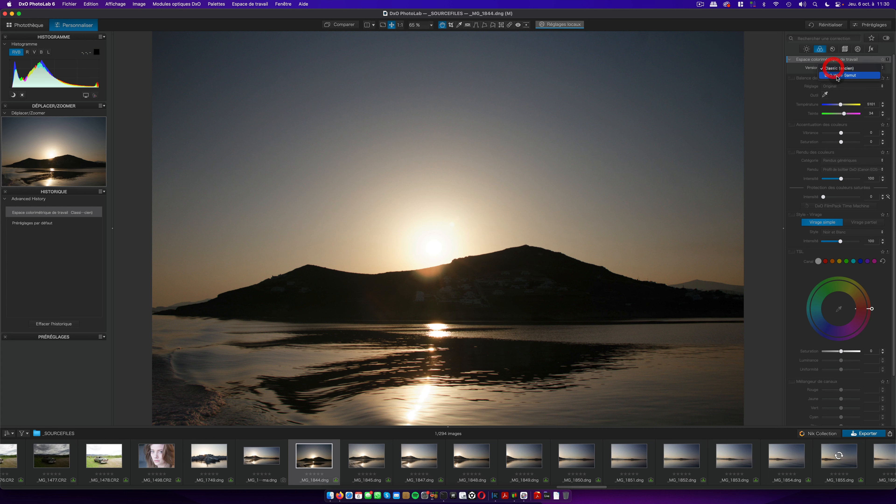
left_click(838, 76)
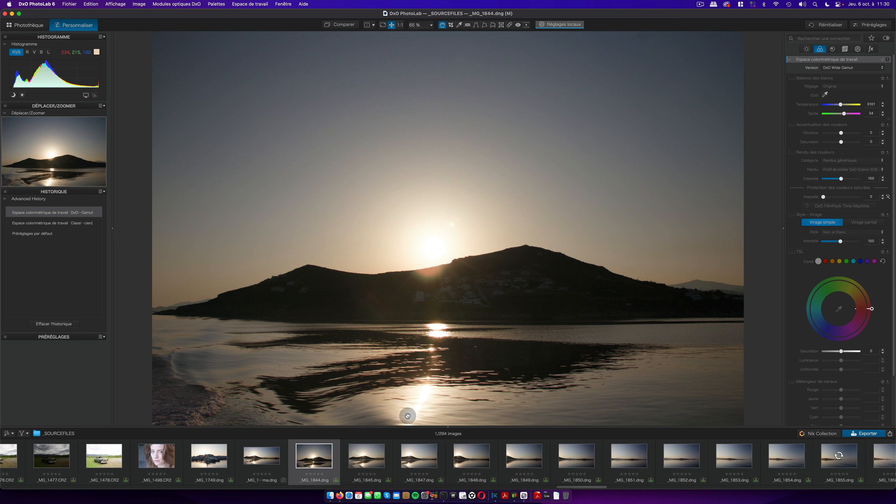
- Open the blue car photo _MG_1423.CR2 and alternate its working colour space twice between Classic (ancien) and DxO Wide Gamut, ending on DxO Wide Gamut
left_click_drag(602, 488, 573, 489)
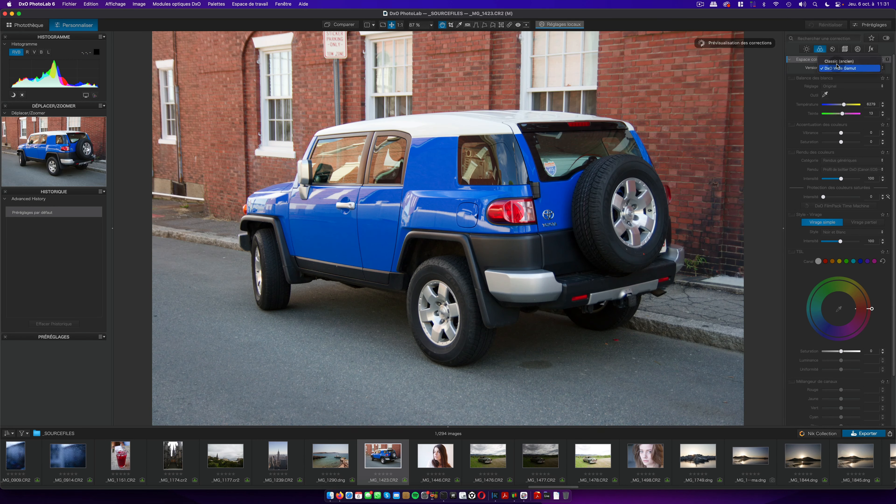
left_click(838, 64)
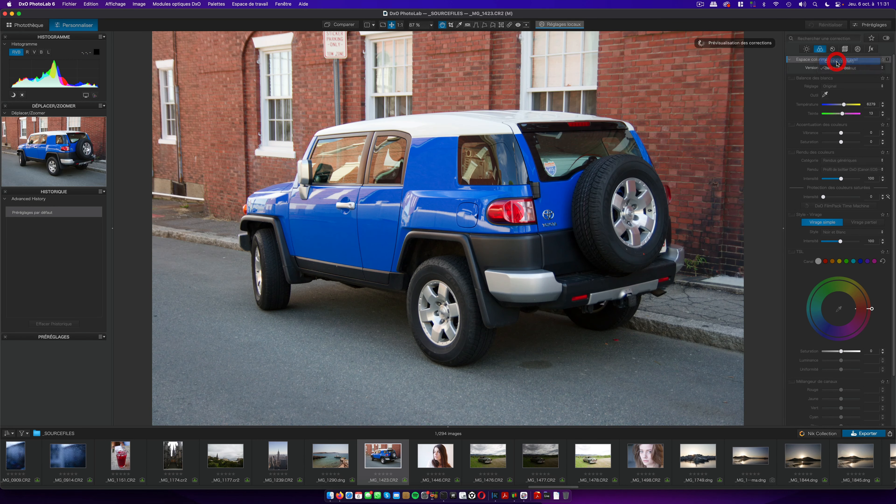
left_click(838, 64)
left_click(843, 68)
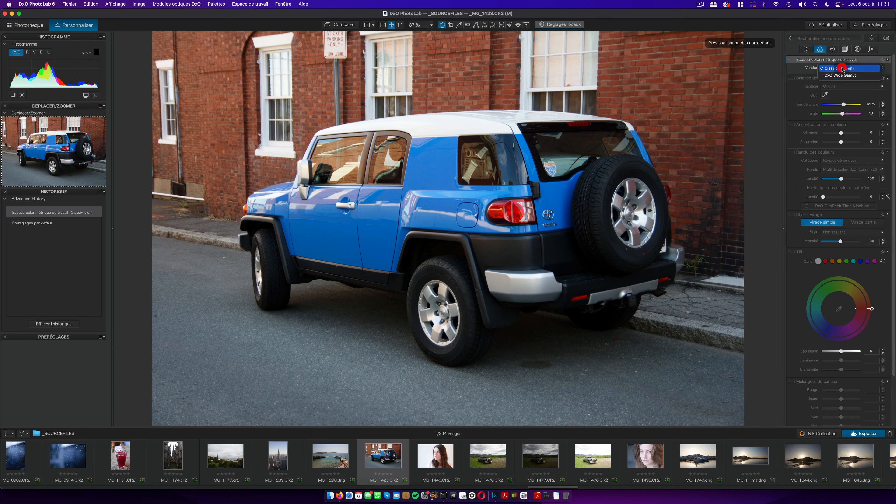
left_click(841, 75)
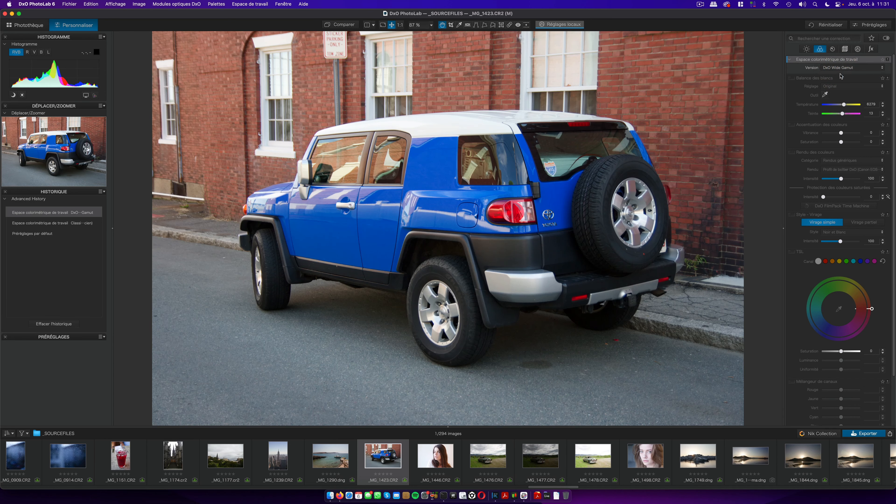
left_click(838, 65)
left_click(836, 60)
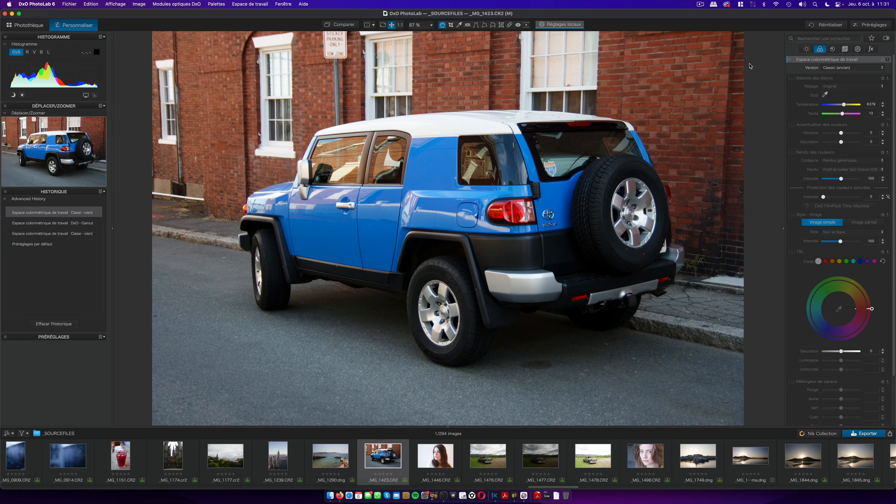
left_click(863, 67)
left_click(852, 75)
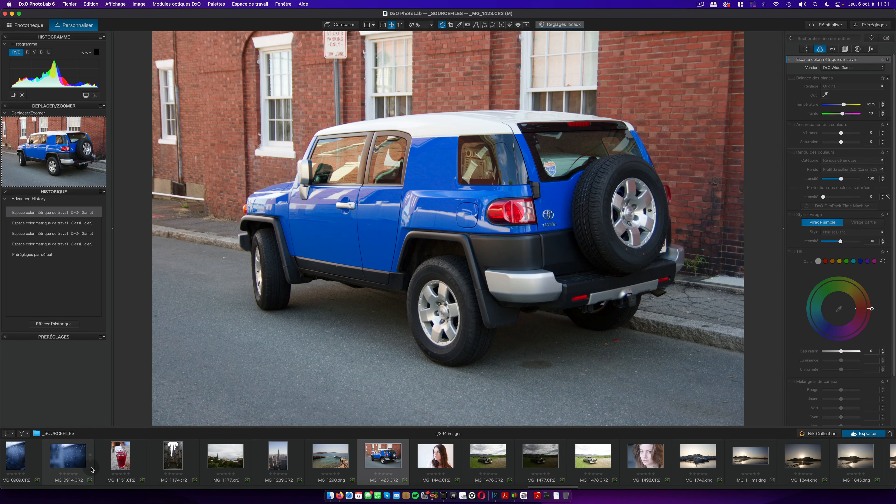
- Open the red drink photo _MG_1151.CR2, view it in the Classic (ancien) colour space, and return it to DxO Wide Gamut
left_click(121, 459)
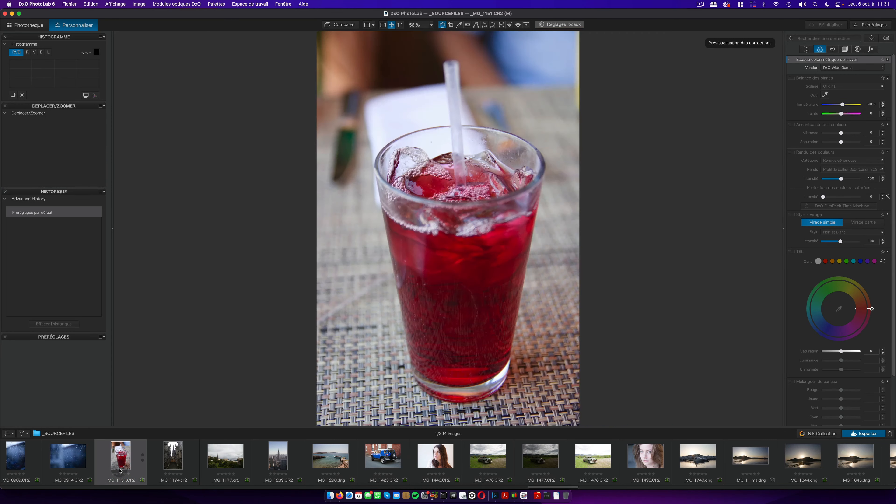
left_click(844, 67)
left_click(845, 61)
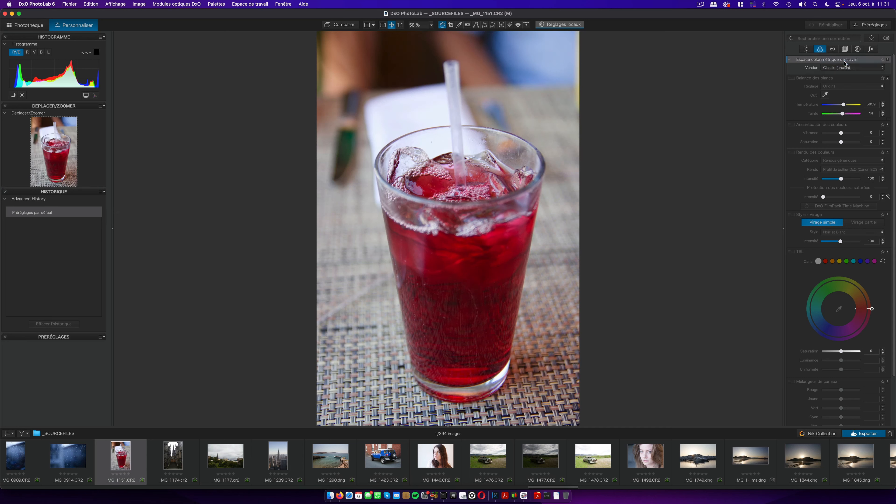
left_click(845, 66)
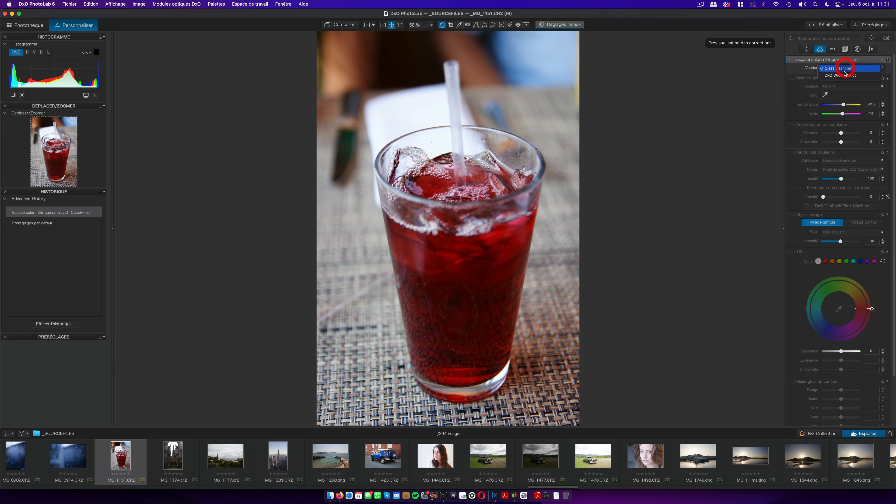
left_click(844, 73)
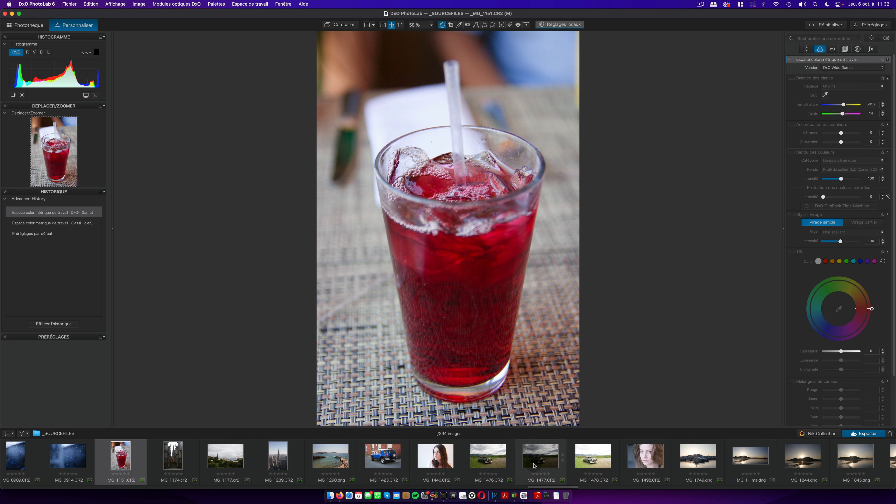
- Open the moorland road photo _MG_0168.CR2, view it in the Classic (ancien) working colour space, and return it to DxO Wide Gamut
left_click_drag(552, 488, 482, 488)
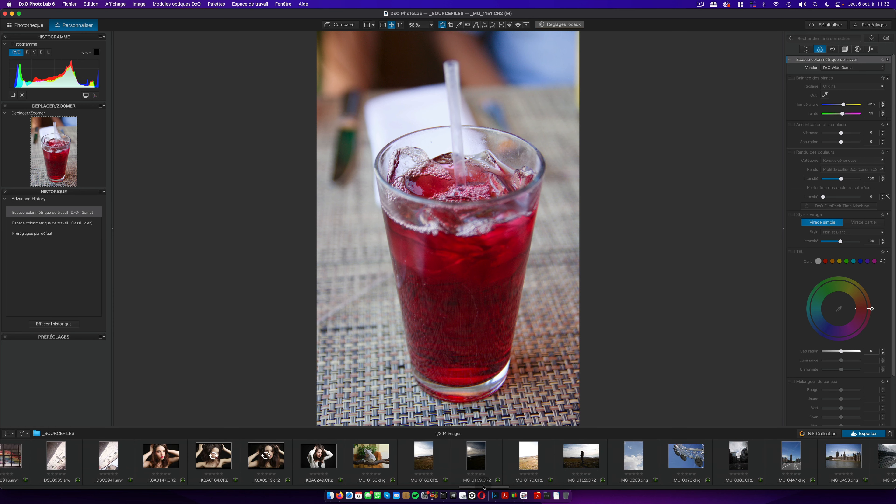
left_click(425, 458)
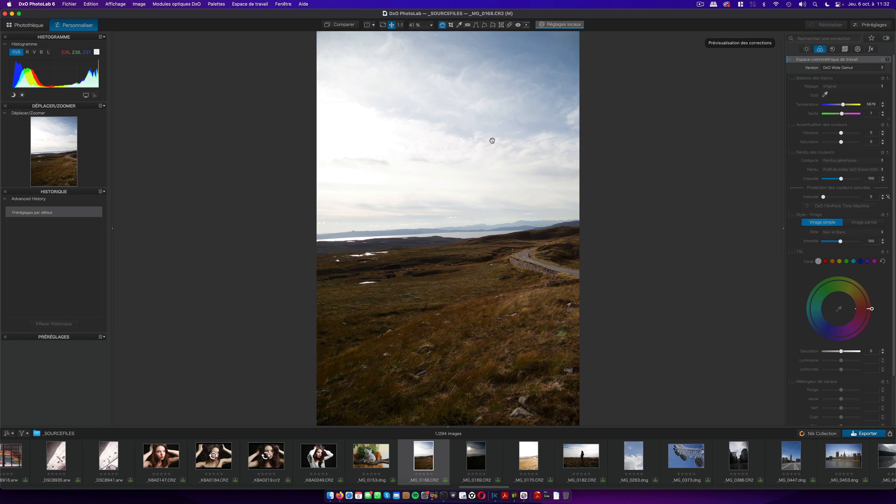
left_click(847, 70)
left_click(842, 60)
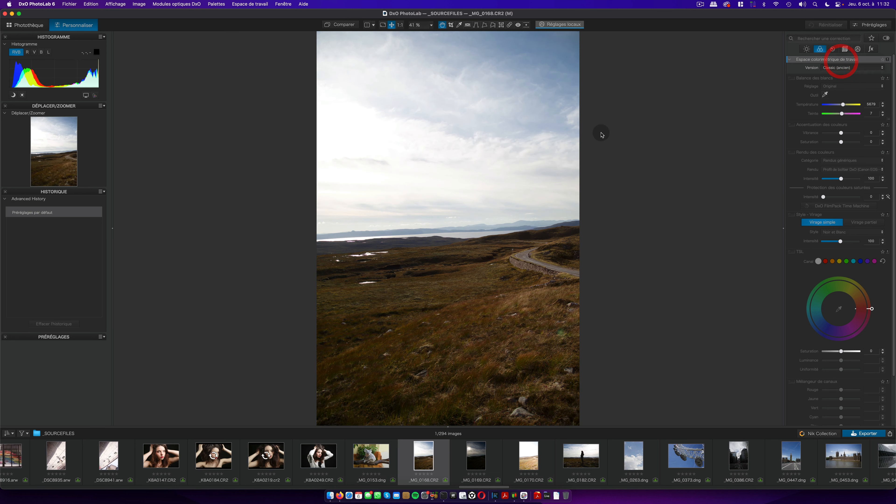
left_click(857, 67)
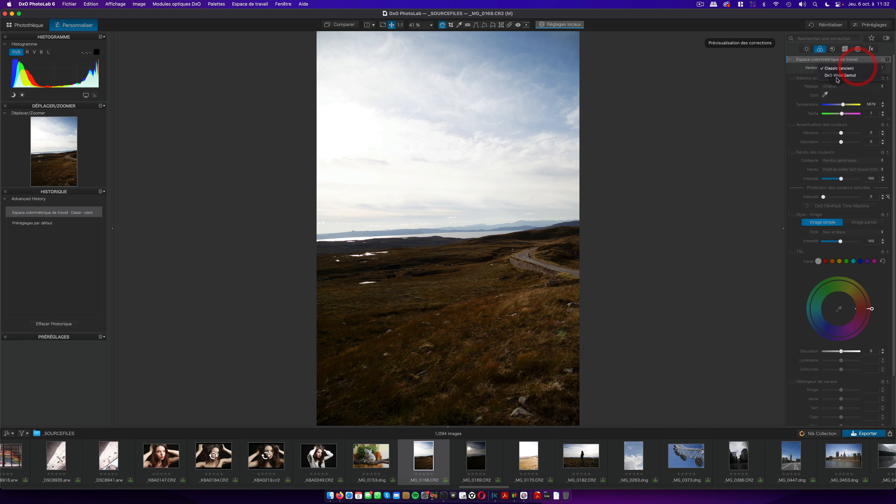
left_click(857, 75)
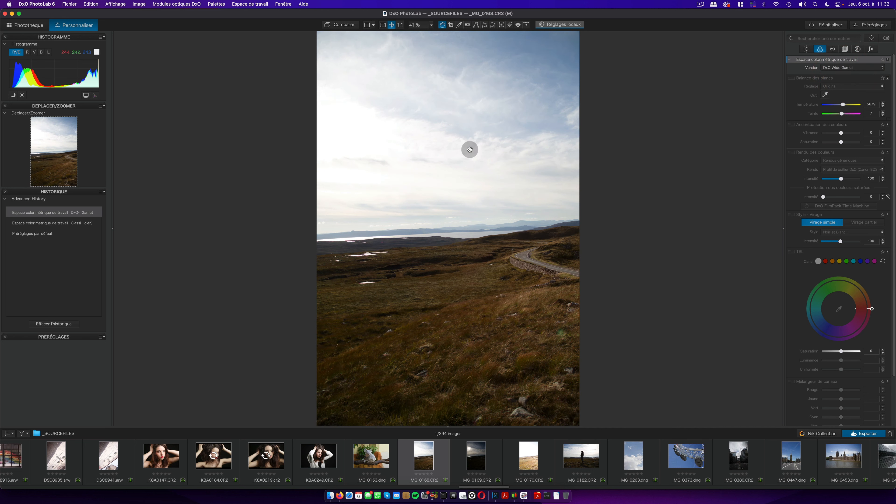
- Compare the moorland photo's grass and hills at 100% in Classic (ancien), ending on DxO Wide Gamut
left_click(458, 317)
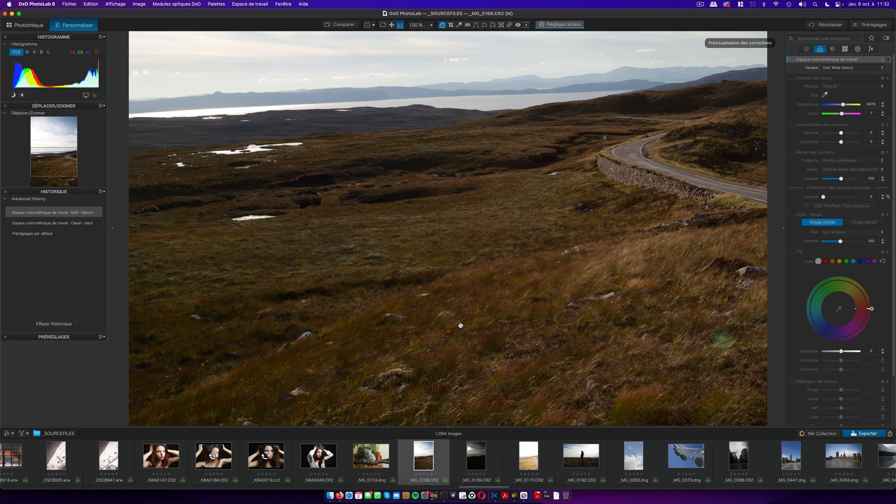
left_click(834, 68)
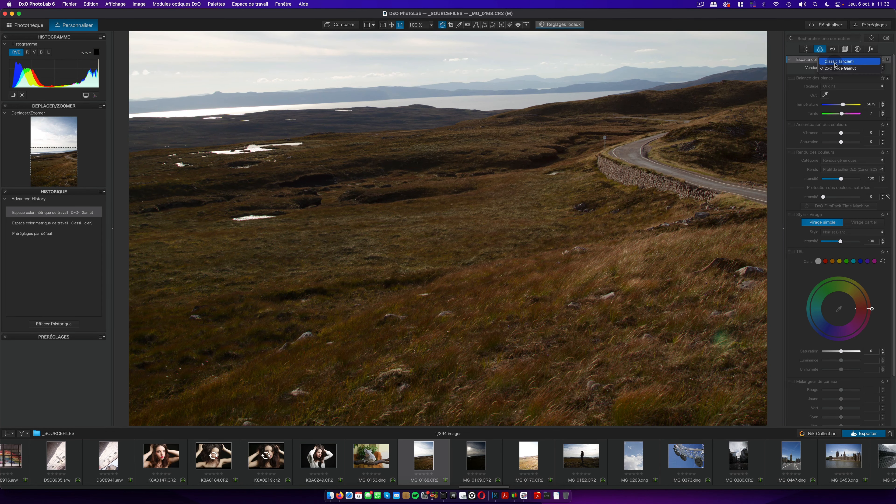
left_click(835, 62)
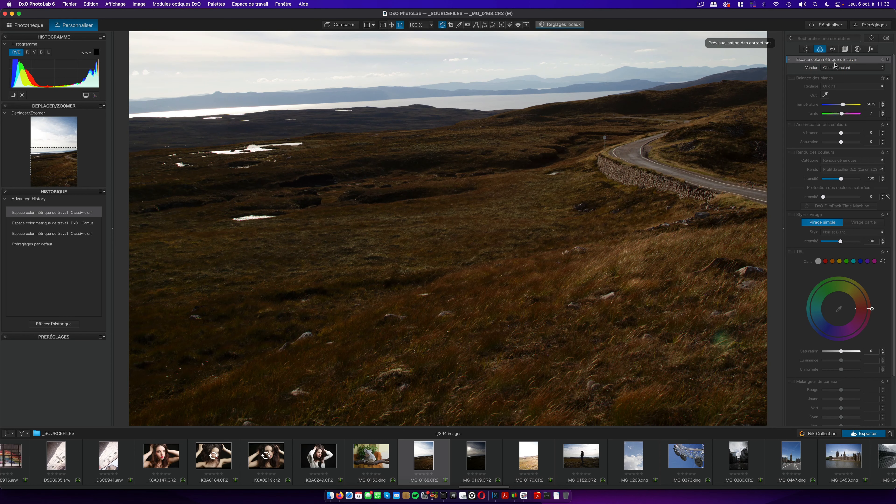
left_click(835, 65)
left_click(836, 72)
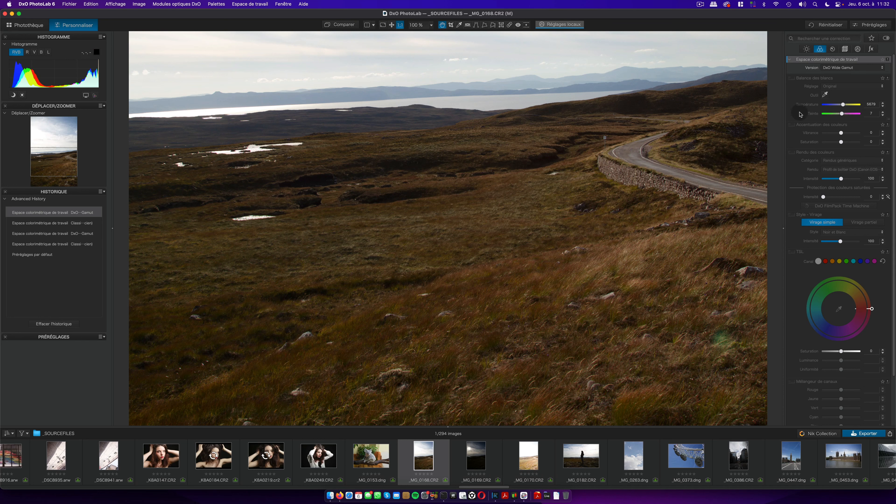
- Reopen the red umbrella photo _MG_2609.CR2 and compare its neon background at 100% in Classic (ancien), ending on DxO Wide Gamut
left_click_drag(483, 488, 636, 486)
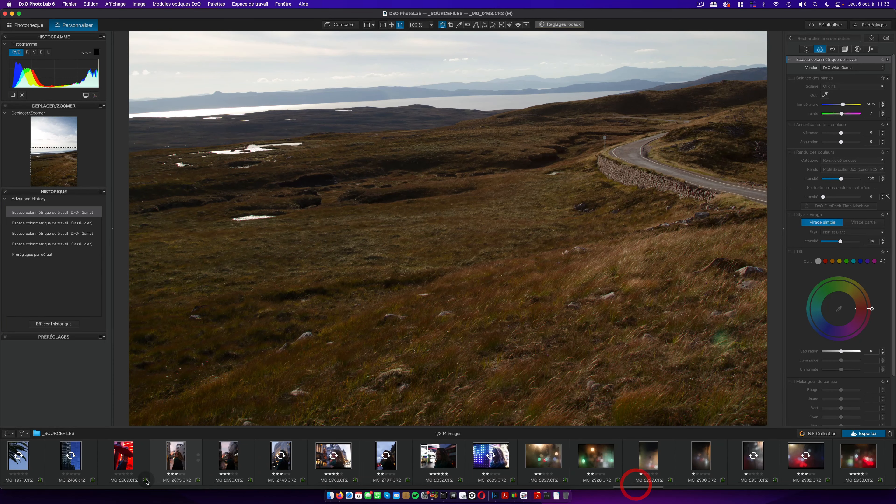
left_click(129, 459)
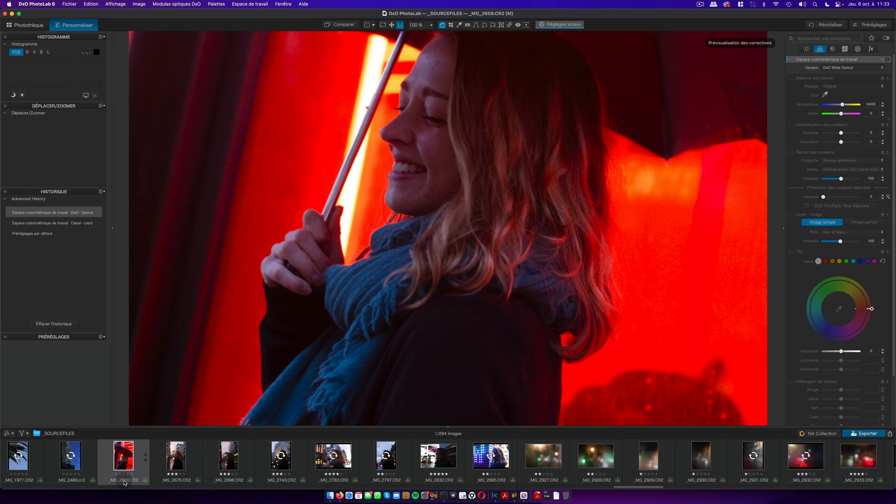
scroll(591, 196, "up", 10)
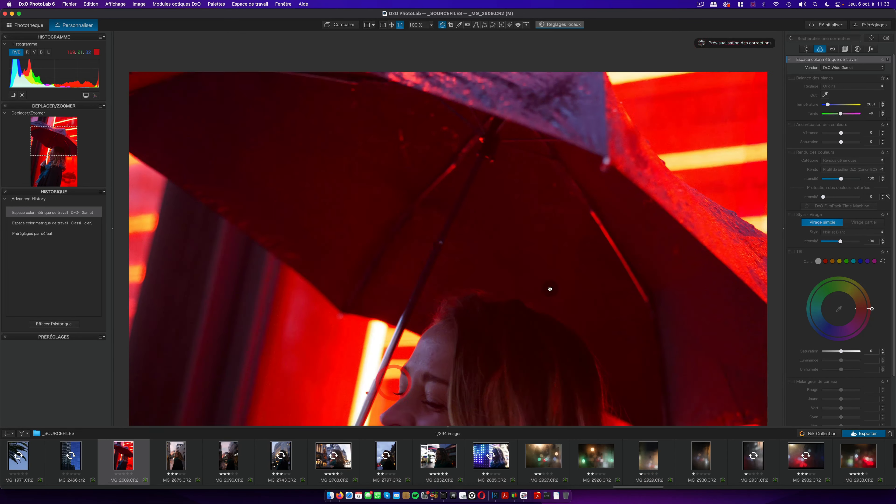
scroll(614, 218, "up", 3)
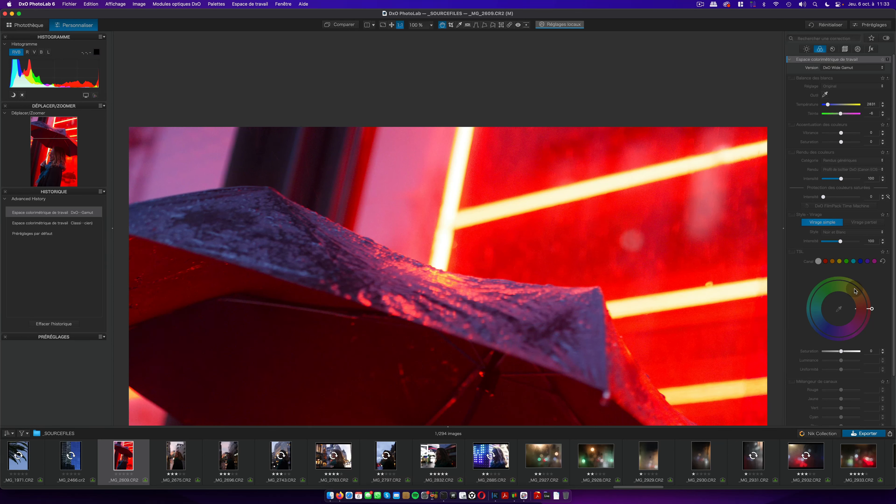
left_click(847, 67)
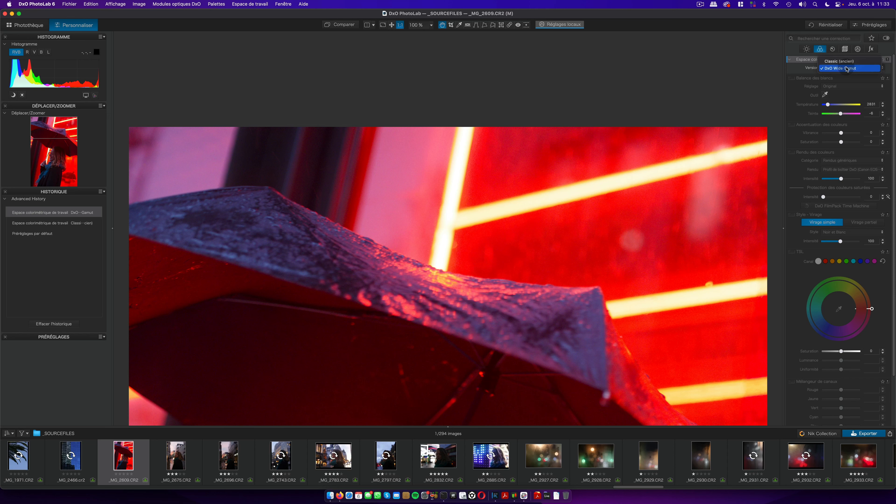
left_click(847, 64)
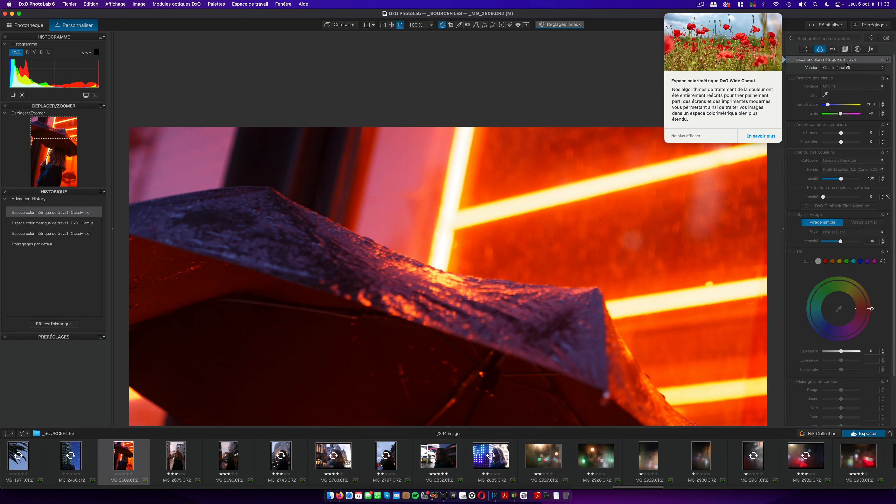
left_click(850, 68)
left_click(853, 75)
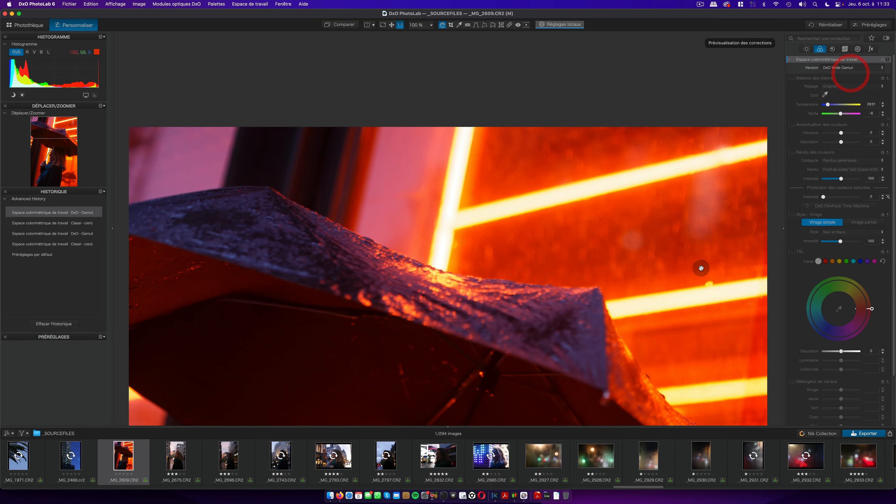
- Alternate the umbrella photo once more between Classic (ancien) and DxO Wide Gamut at 100%, ending on DxO Wide Gamut with the whole image fitted
left_click_drag(702, 275, 575, 138)
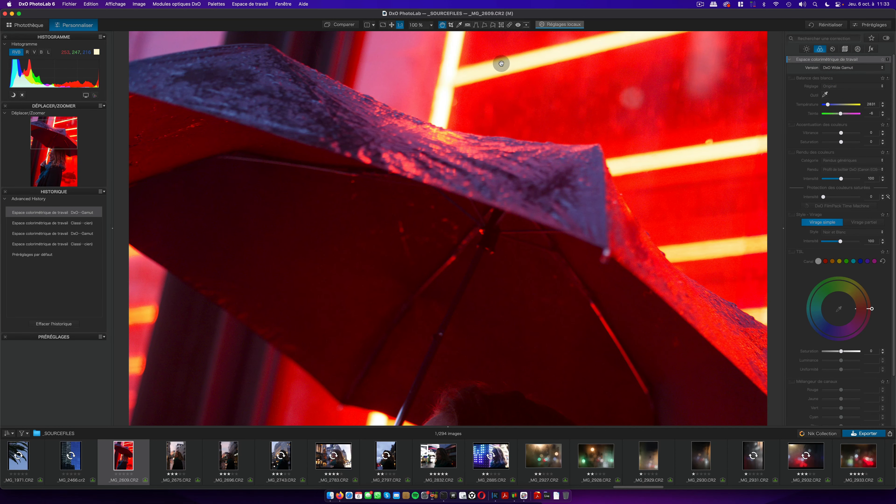
left_click(847, 68)
left_click(839, 62)
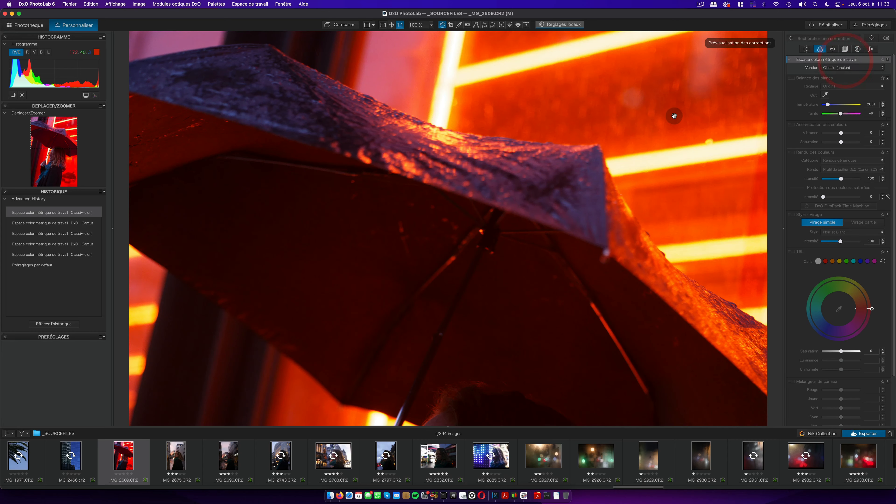
left_click_drag(672, 131, 666, 152)
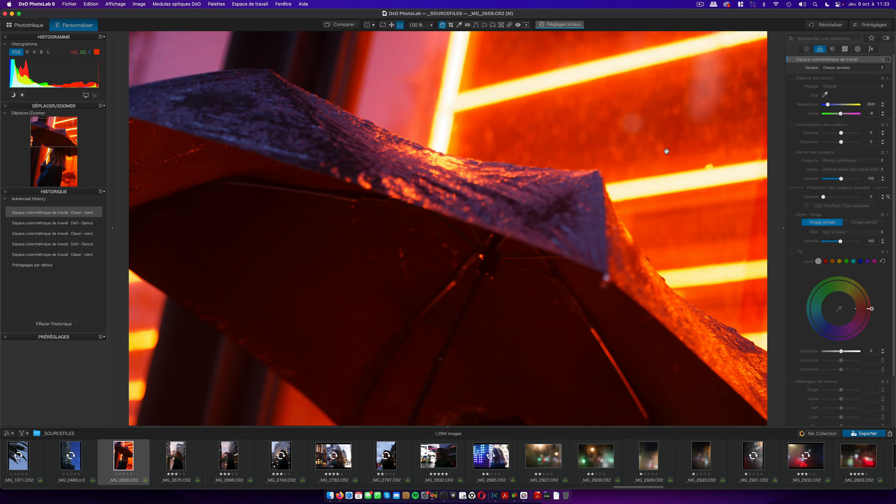
left_click_drag(646, 197, 616, 223)
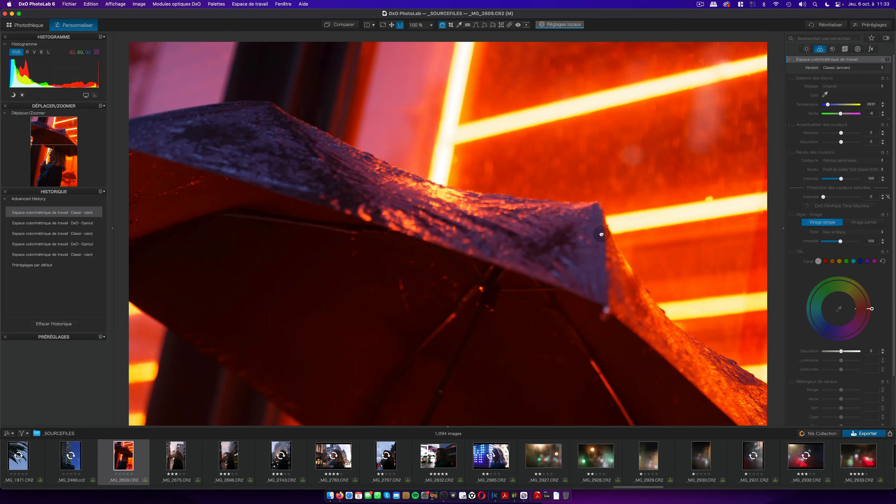
left_click(855, 68)
left_click(842, 76)
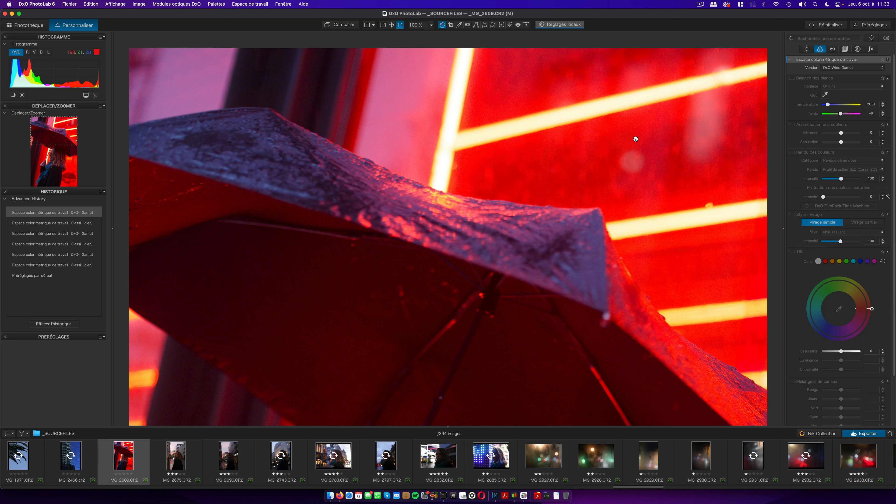
left_click(635, 139)
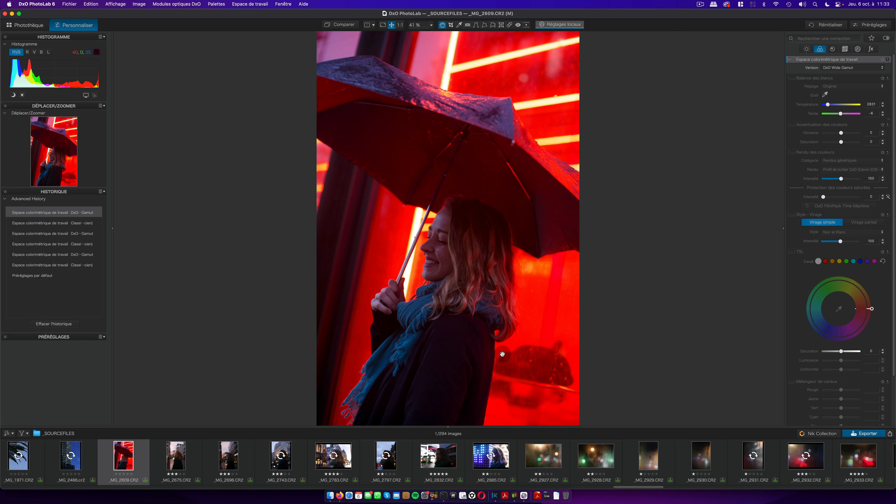
- Browse the purple-lit abbey photos _11A2920.CR3 and _11A2921.CR3 and open _11A2922.CR3 for editing
left_click_drag(634, 487, 475, 494)
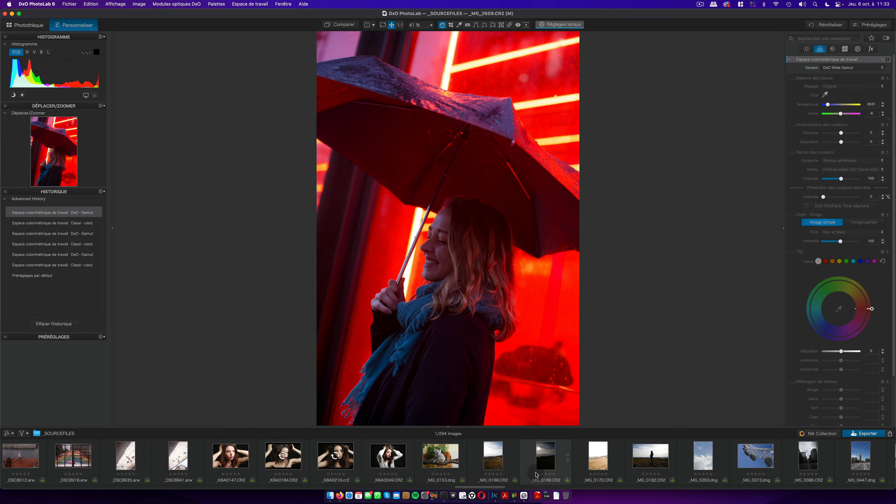
left_click_drag(491, 487, 327, 489)
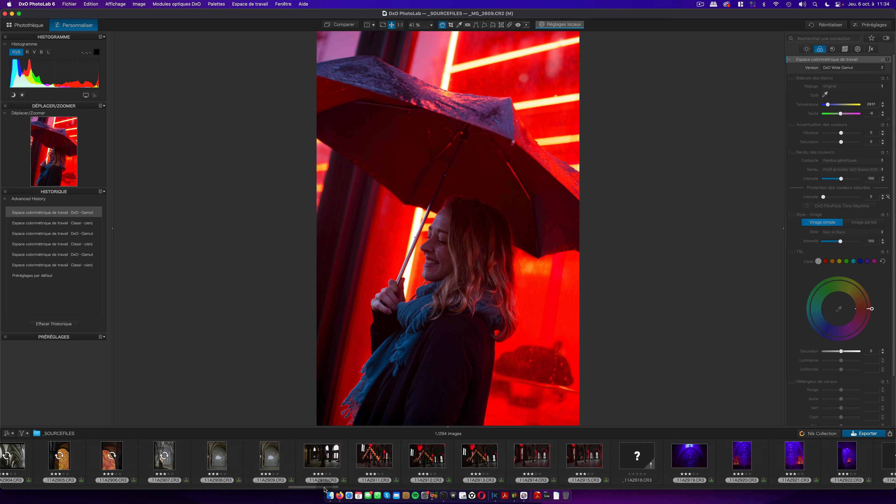
left_click(742, 456)
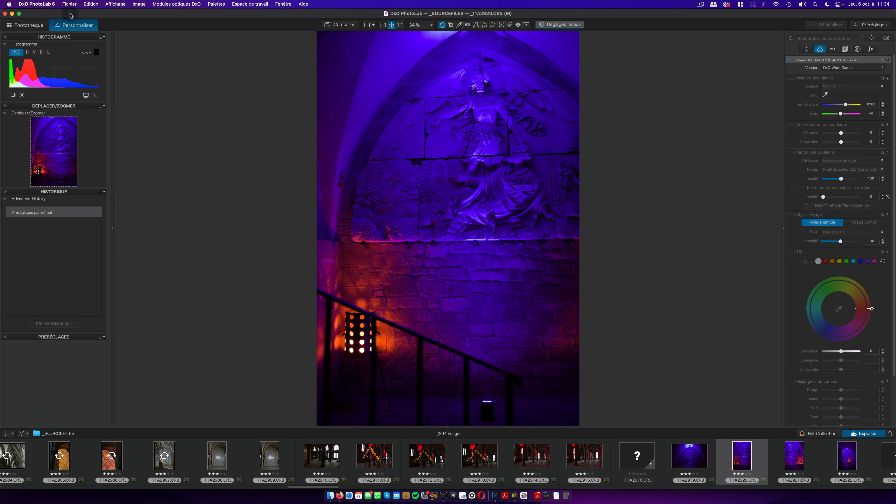
left_click(27, 25)
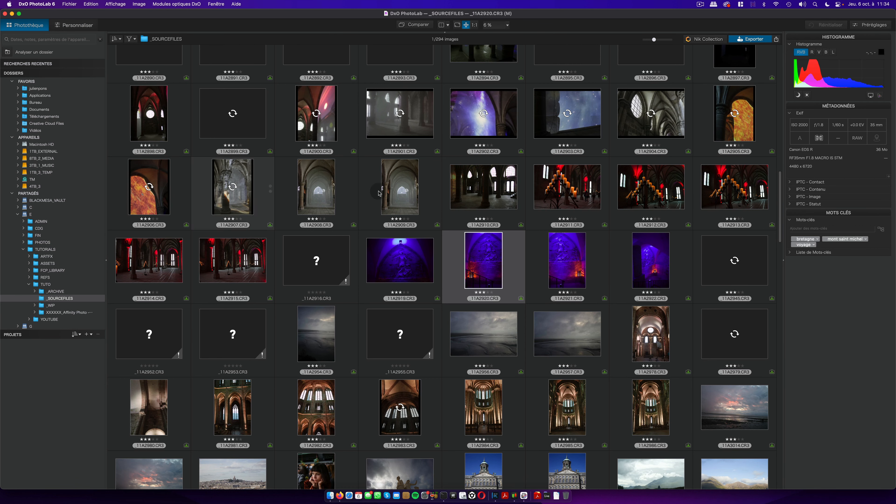
left_click(492, 254)
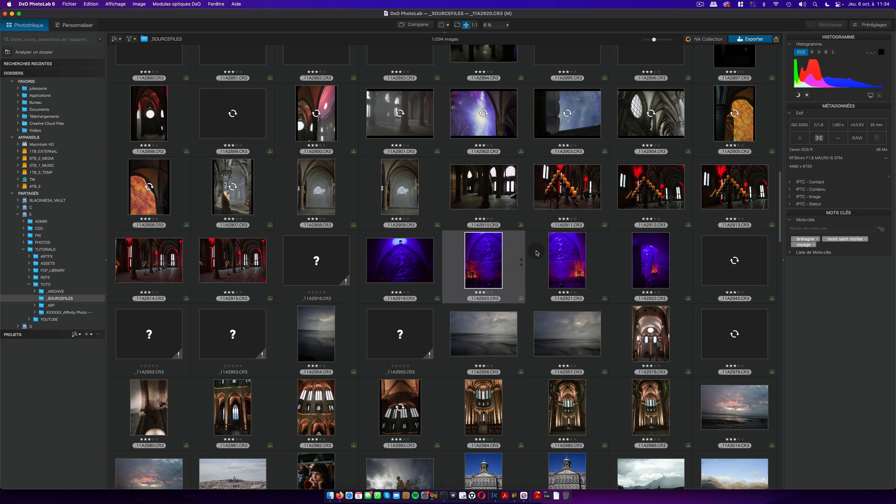
left_click(563, 273)
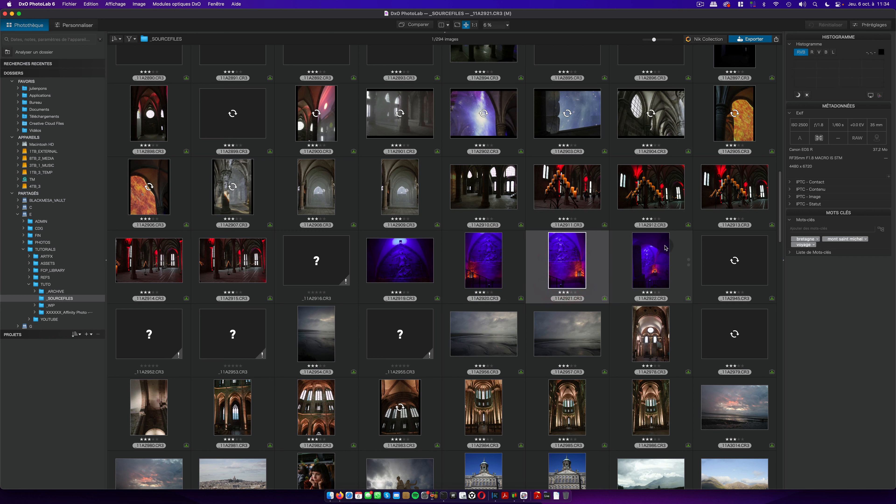
left_click(655, 253)
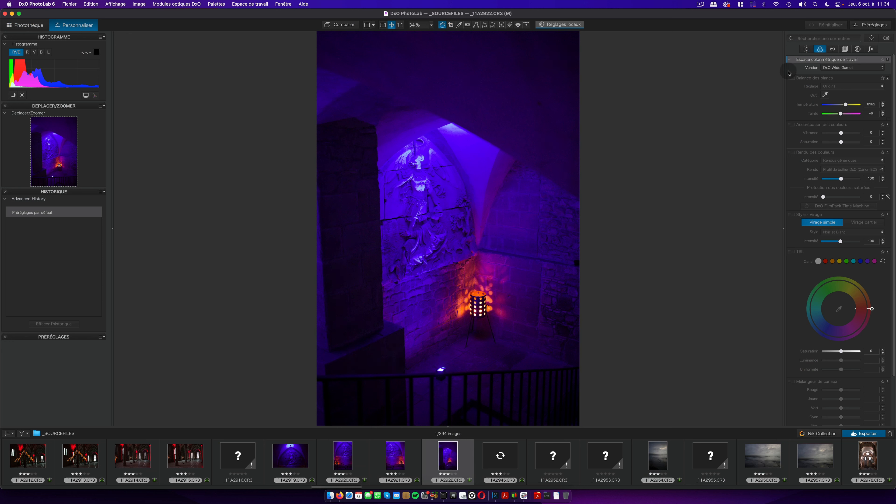
- Enable DxO Smart Lighting and selective tone (Tonalité sélective) on the abbey photo and set the shadows (Ombres) to 45
left_click(807, 49)
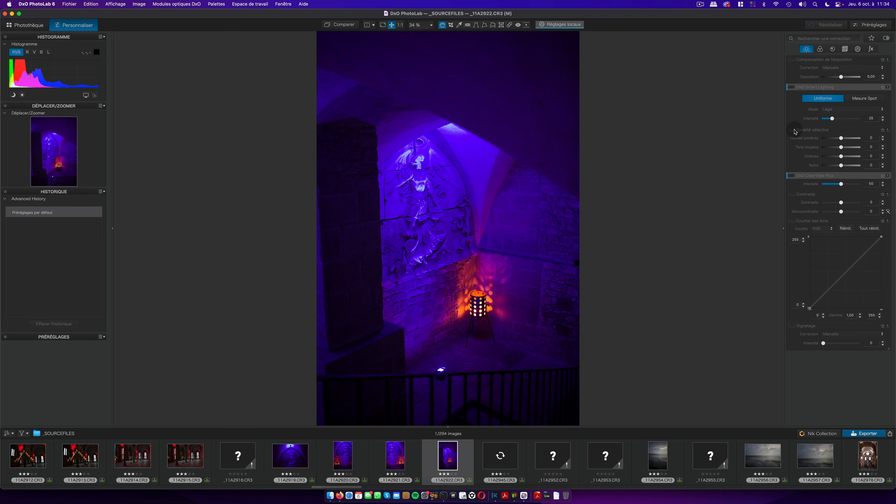
left_click(791, 87)
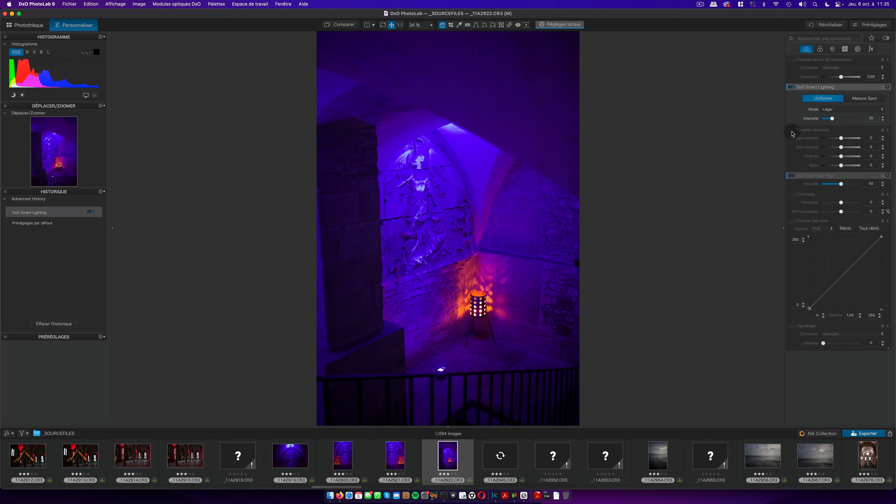
left_click(793, 130)
left_click_drag(842, 159, 848, 157)
scroll(333, 225, "up", 5)
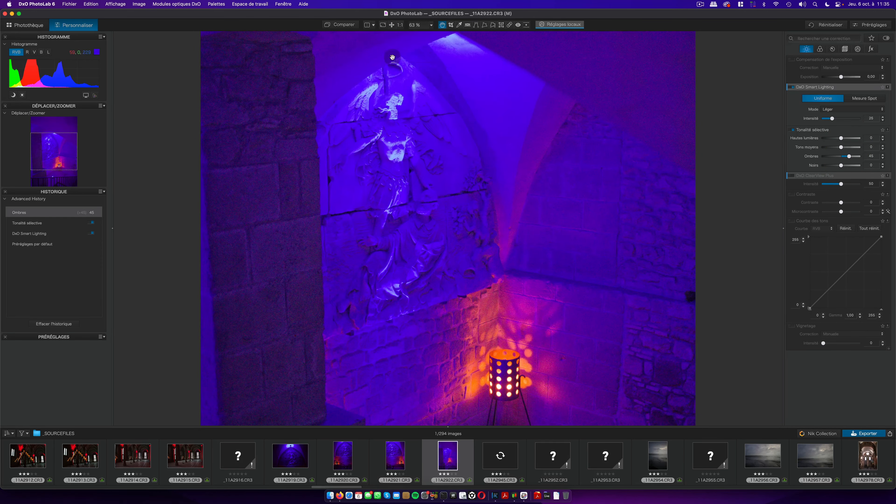
- Enable DxO Denoising Technologies on the abbey photo, viewed at 100%, and change the method from Haute Qualité to PRIME
left_click(400, 24)
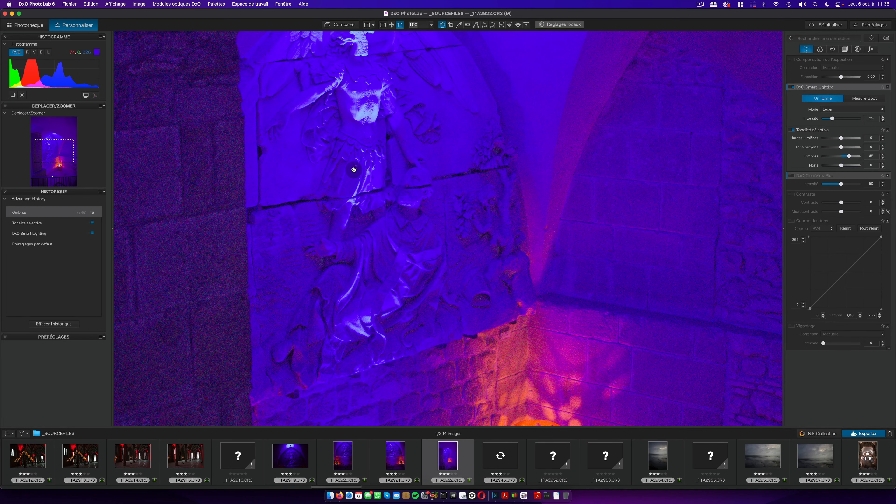
left_click_drag(354, 170, 446, 162)
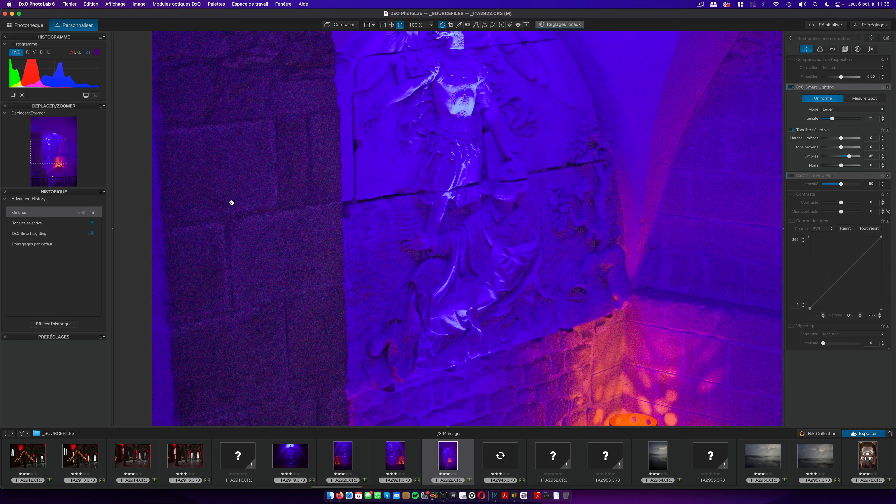
left_click(832, 46)
left_click(833, 49)
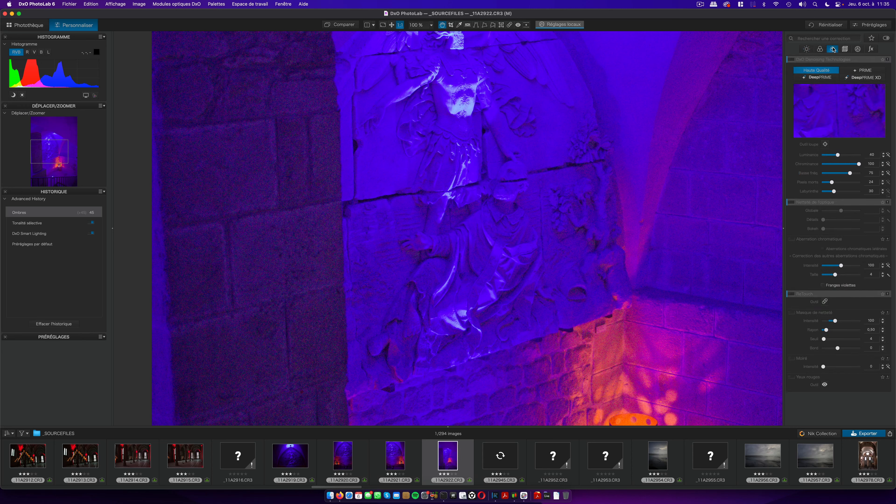
mouse_move(792, 62)
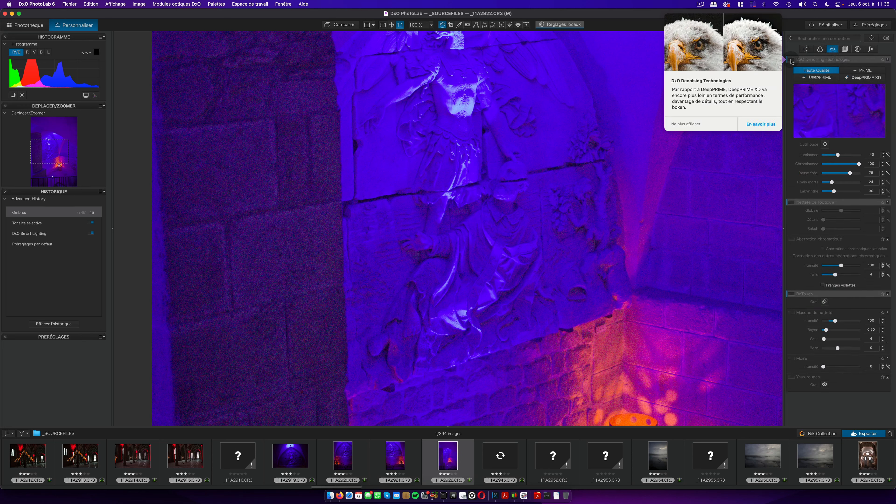
left_click(791, 60)
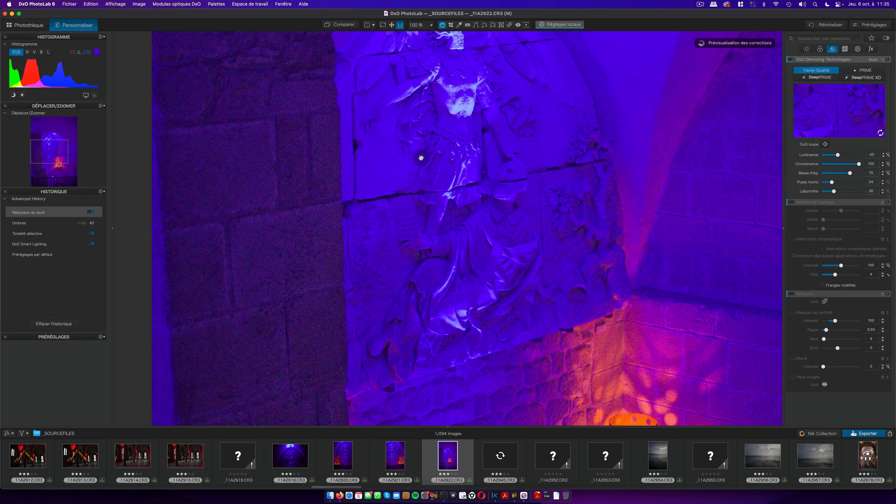
left_click(870, 72)
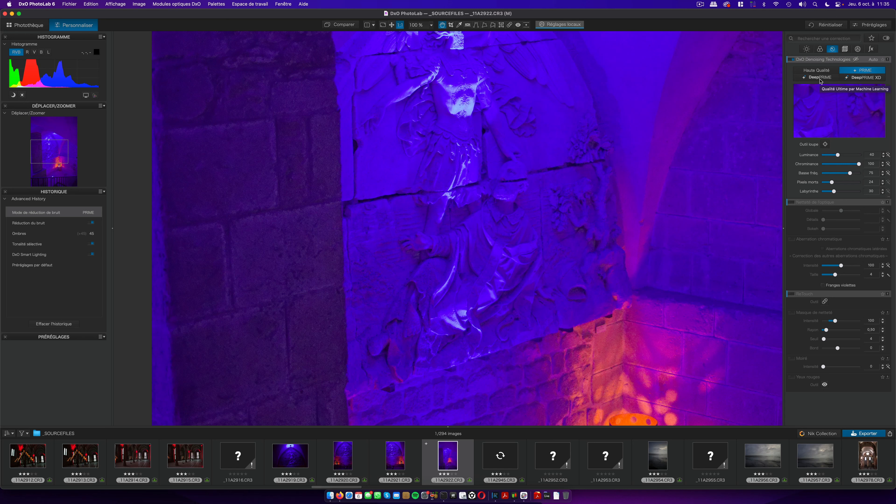
- Apply DeepPRIME, centre the denoising loupe on the dark stone wall, and switch the method to DeepPRIME XD
left_click(820, 77)
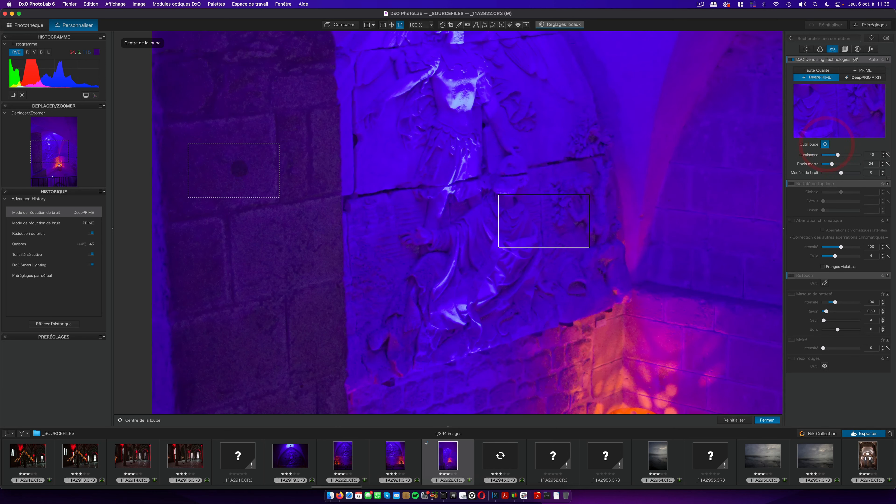
left_click(229, 169)
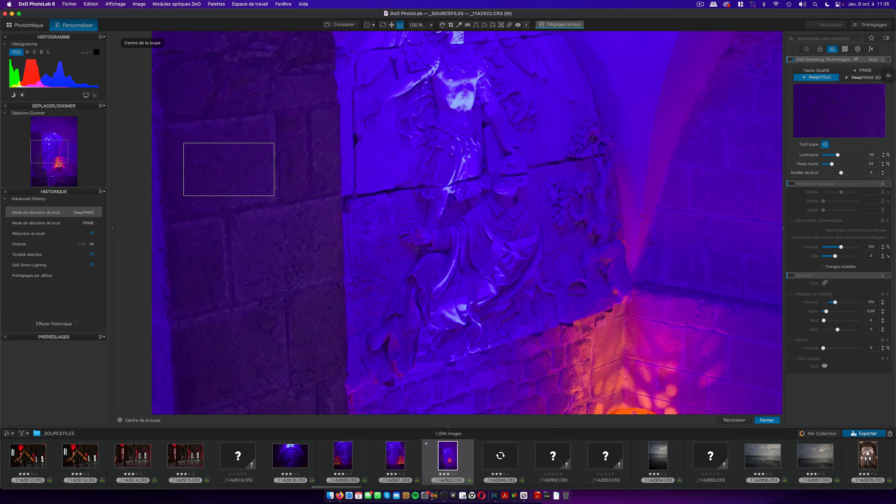
left_click(872, 78)
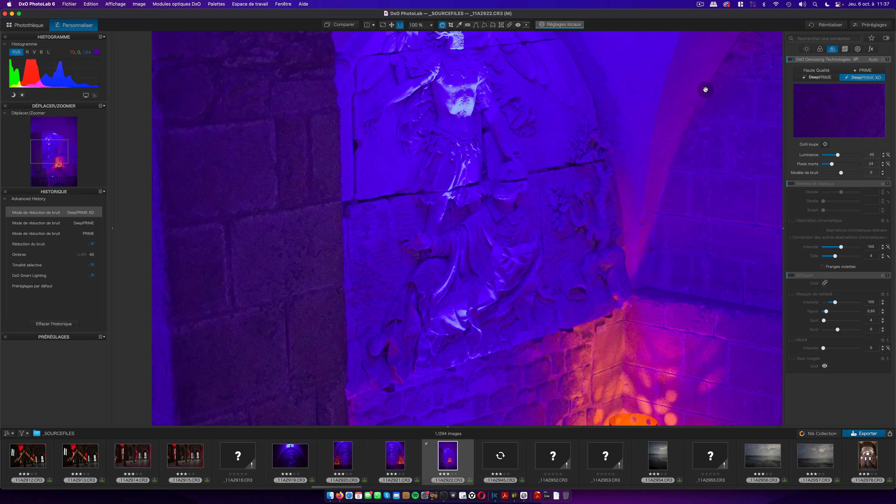
- Browse the photo library with smaller thumbnails and return to editing the abbey photo
left_click(38, 28)
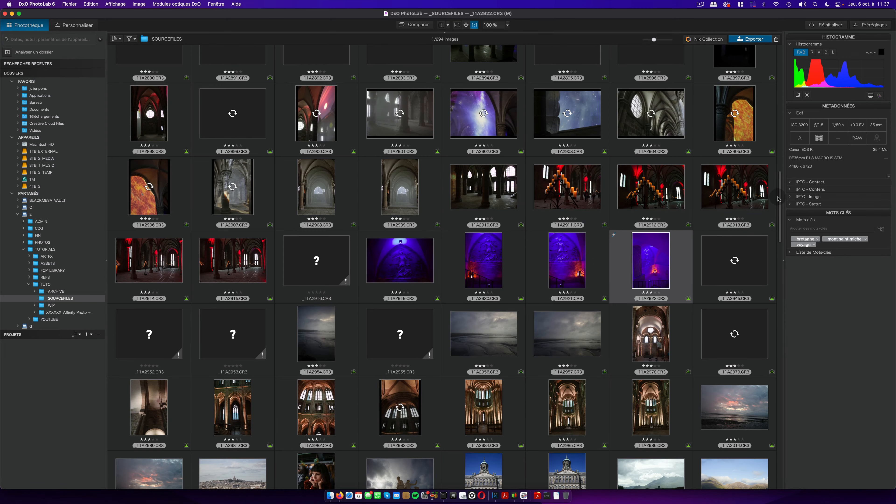
scroll(784, 249, "down", 2)
left_click_drag(784, 249, 787, 175)
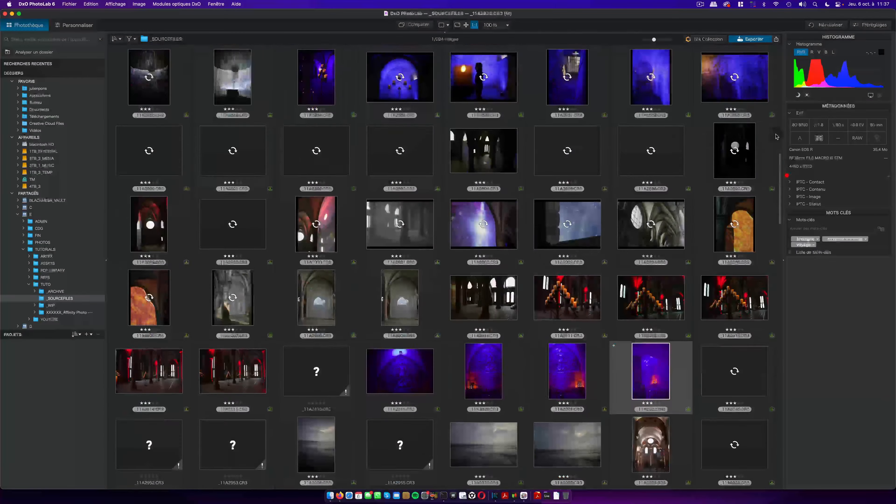
mouse_move(659, 43)
left_mouse_down()
mouse_move(650, 42)
mouse_move(673, 42)
mouse_move(648, 43)
left_mouse_up()
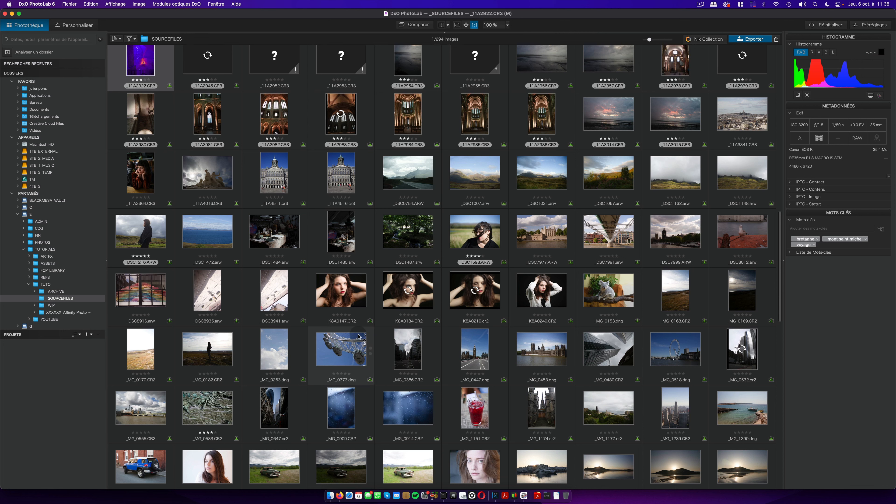
left_click(77, 28)
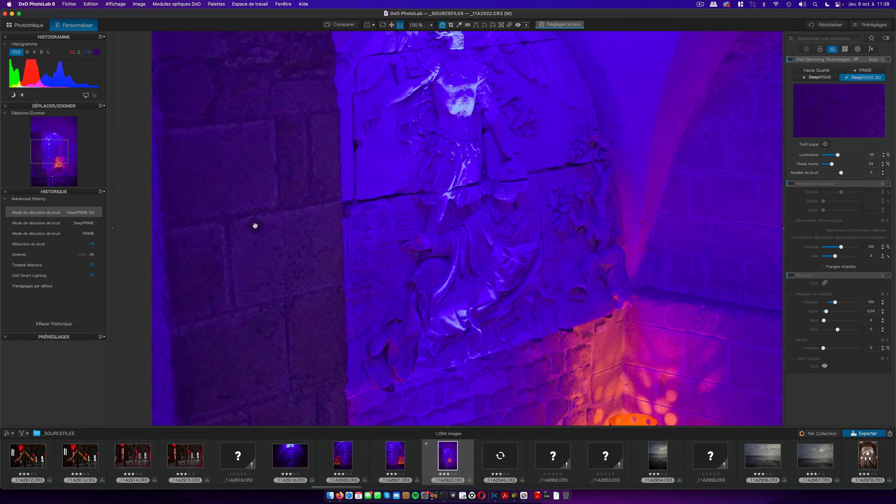
- Centre the denoising loupe on the edge between dark wall and carved relief and compare DeepPRIME with DeepPRIME XD, ending on DeepPRIME XD
left_click_drag(269, 223, 291, 220)
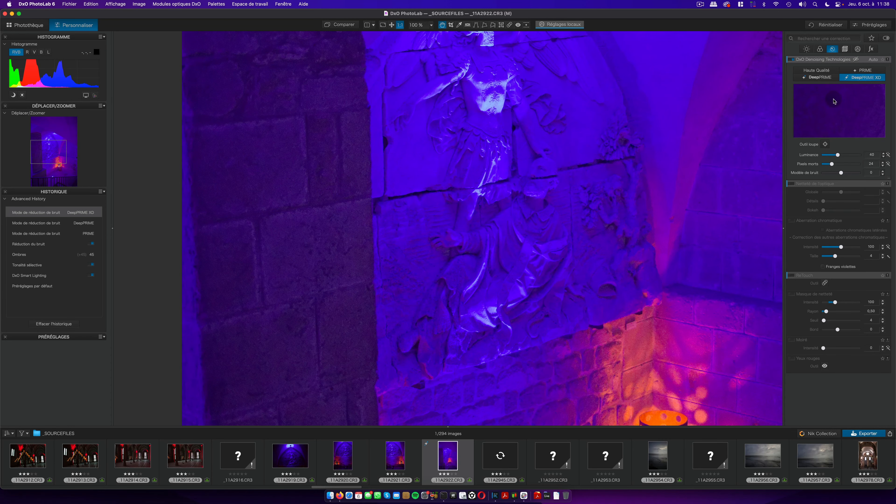
left_click(825, 144)
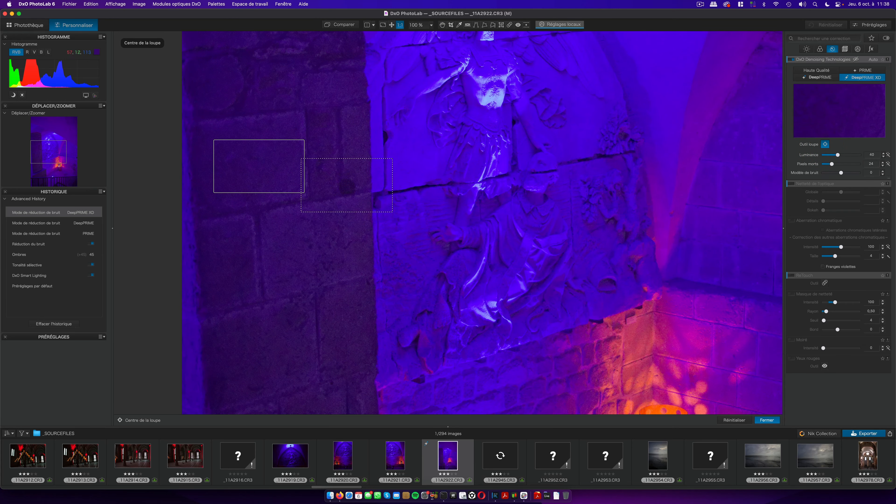
left_click(354, 197)
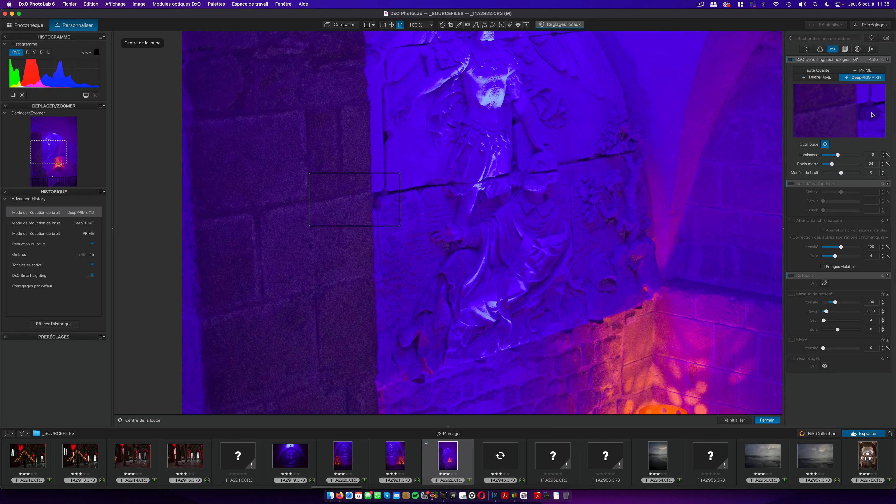
left_click(821, 77)
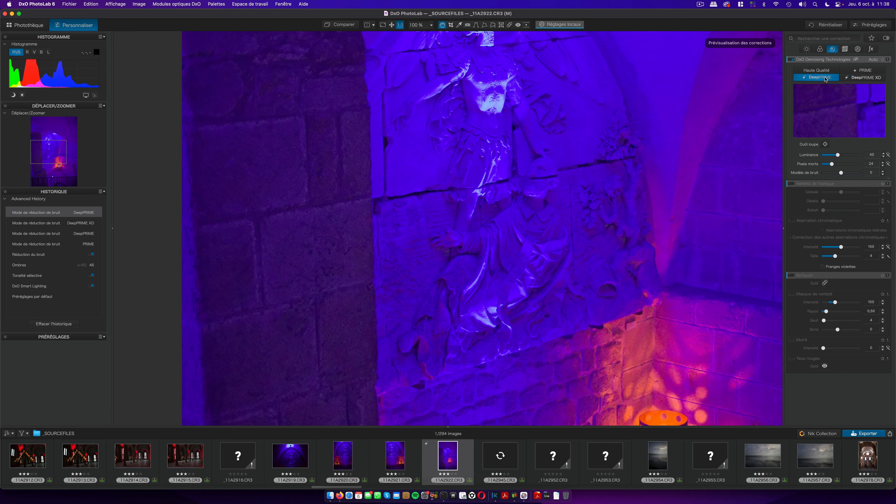
left_click(870, 79)
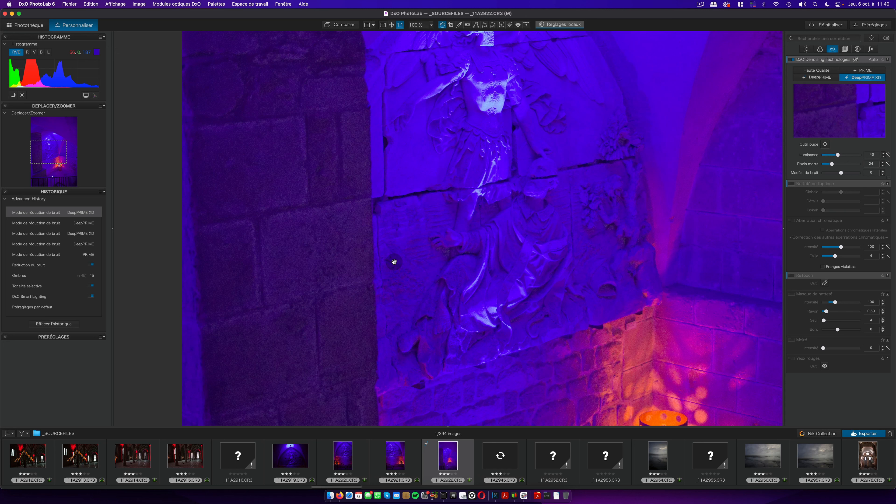
- Examine the sorting and creation options for projects (Projets) in the photo library
left_click(36, 25)
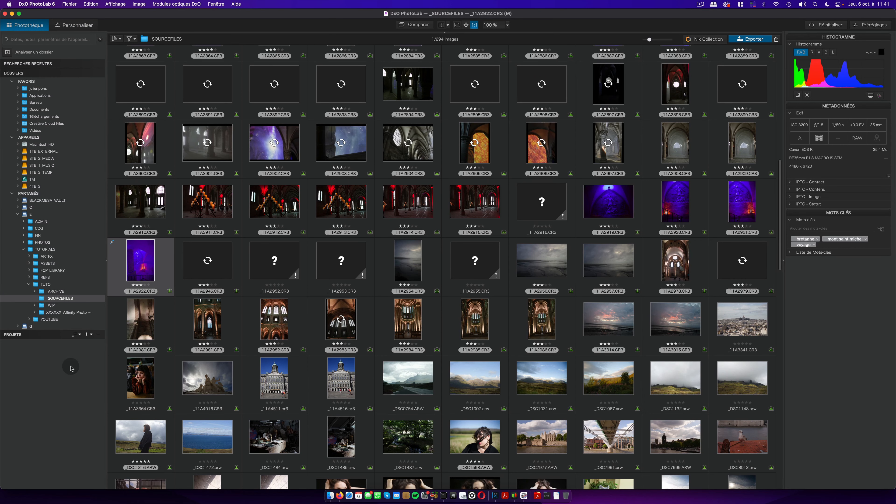
left_click(80, 334)
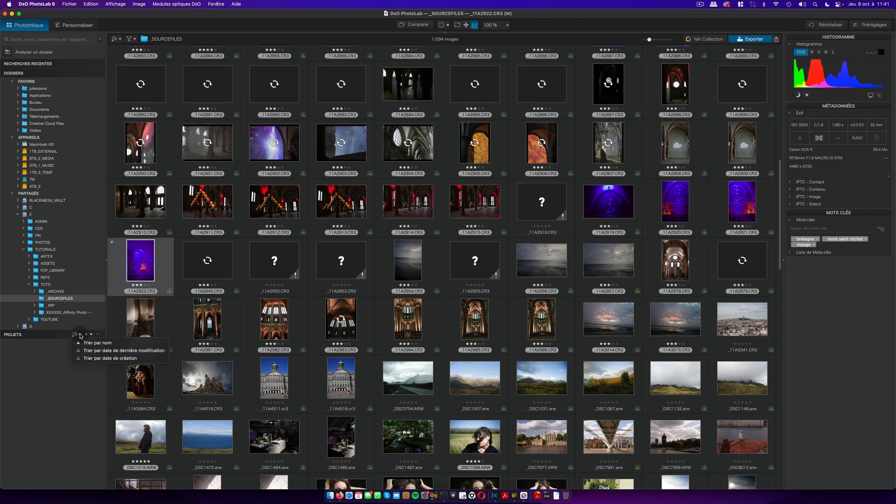
left_click(64, 345)
left_click(91, 334)
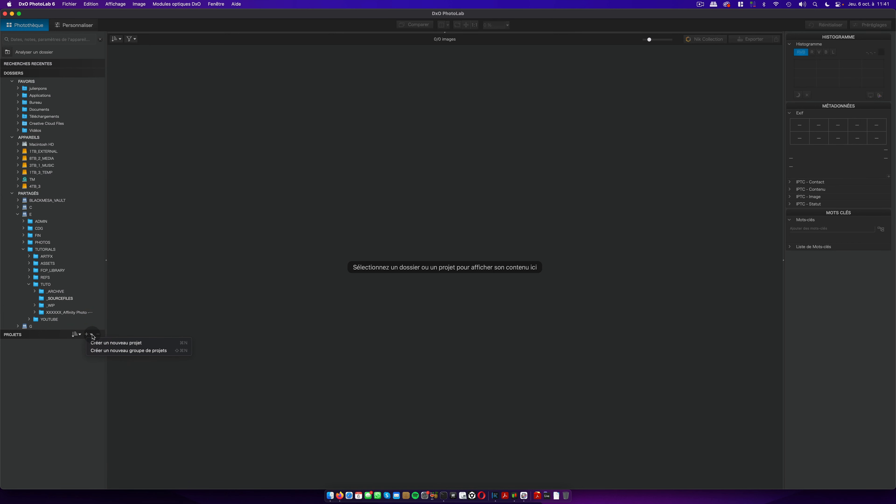
left_click(75, 346)
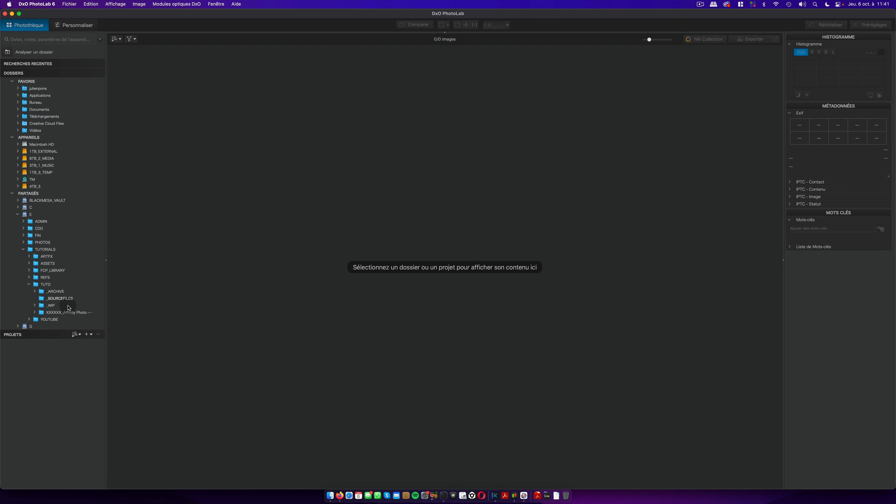
- Reopen the _SOURCEFILES folder, dismiss the list of missing optics modules, and open the beach photo _11A2502.CR3 for editing
left_click(42, 300)
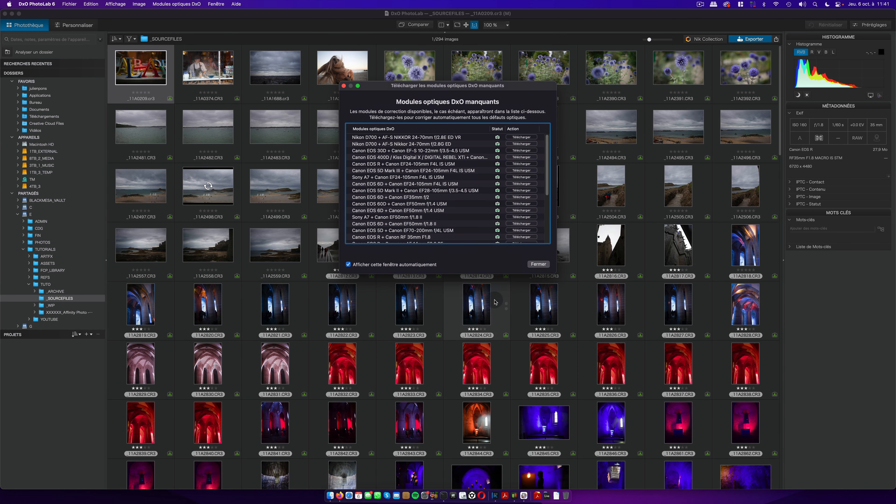
left_click(539, 264)
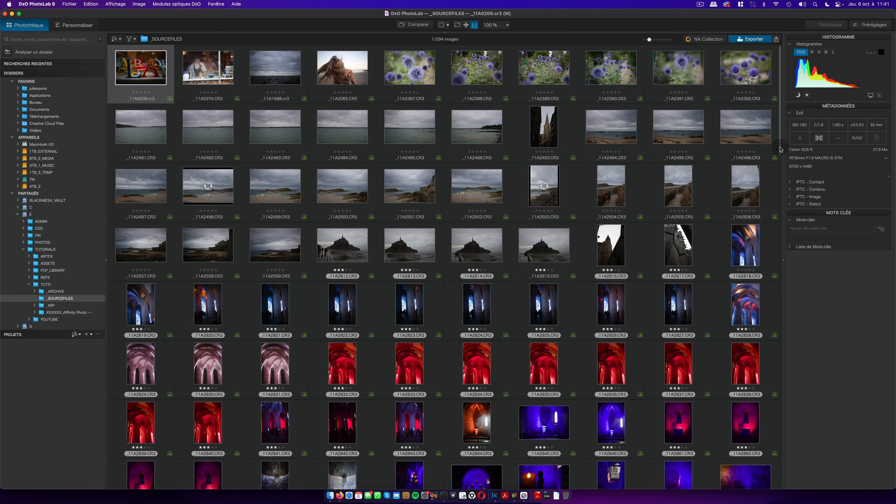
scroll(782, 155, "down", 2)
left_click_drag(781, 155, 781, 144)
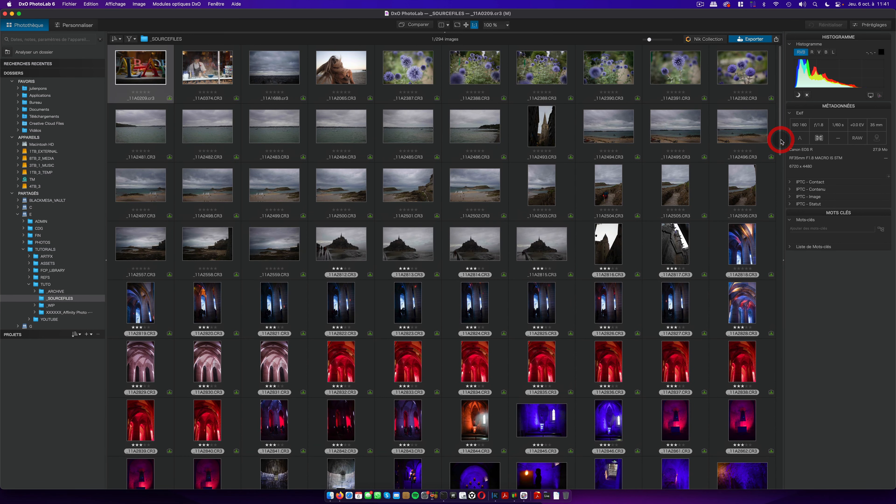
left_click(484, 197)
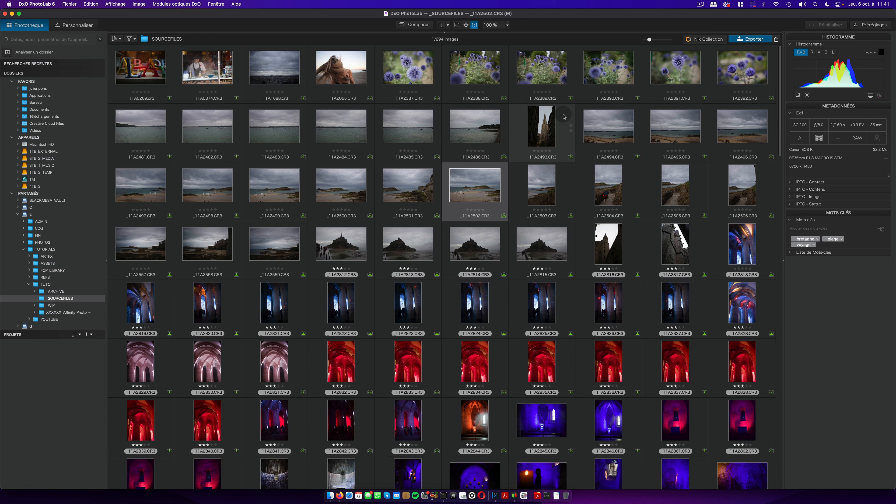
left_click(92, 25)
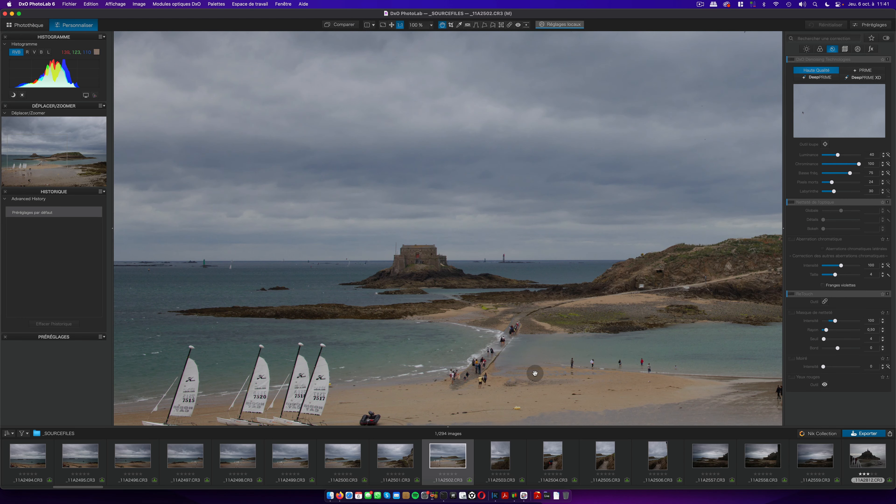
- With the ReTouch tool in Réparer mode and a 64 px brush, paint over the lower part of the black dinghy
left_click_drag(534, 372, 535, 279)
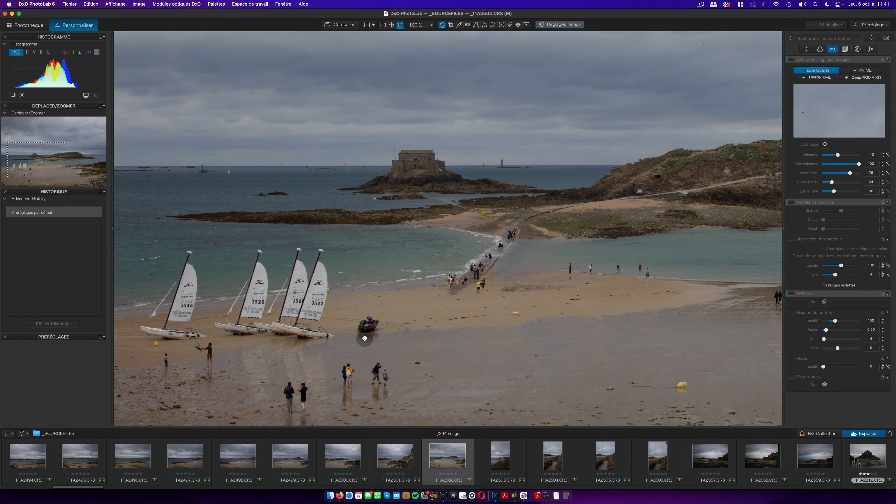
scroll(353, 325, "up", 5)
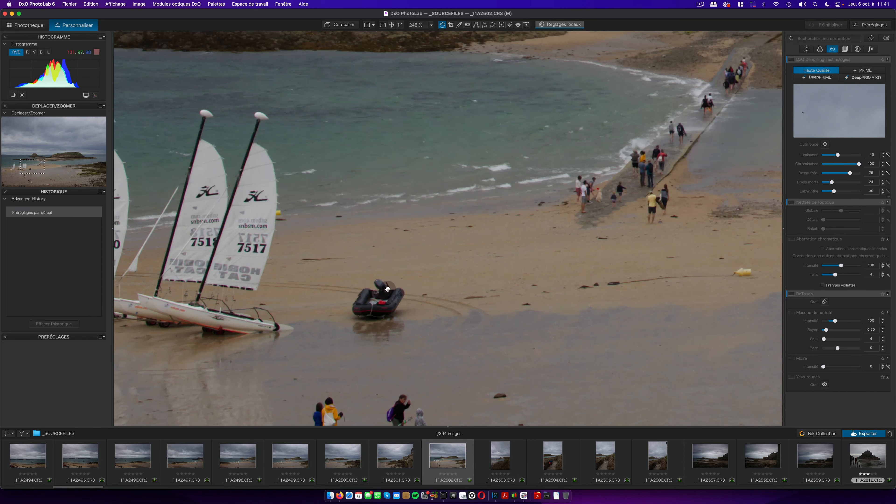
left_click_drag(387, 289, 431, 262)
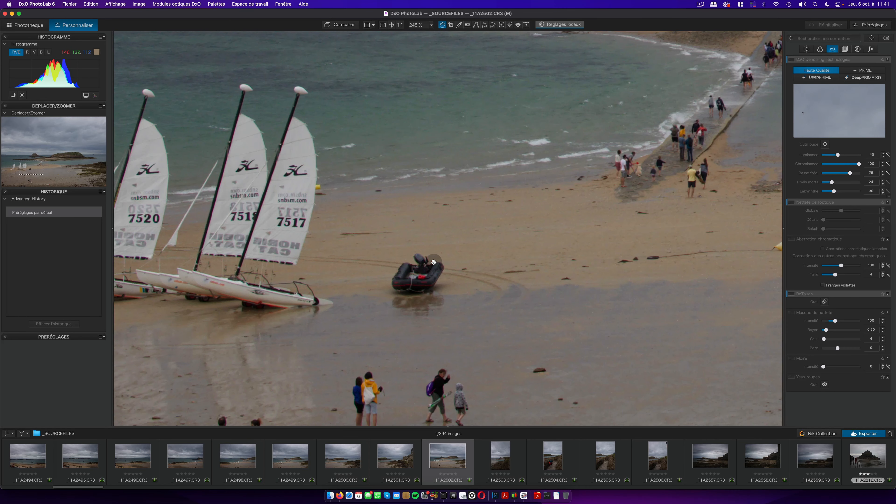
left_click(511, 26)
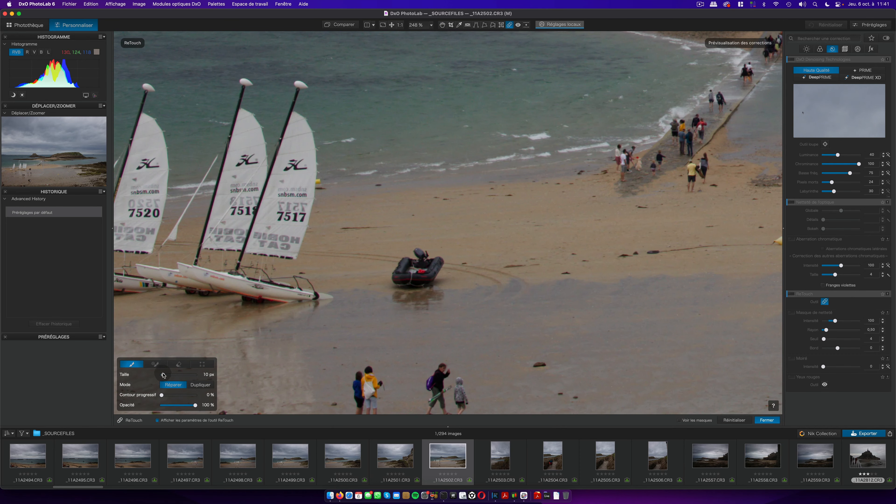
left_click_drag(163, 374, 172, 375)
mouse_move(403, 278)
left_mouse_down()
mouse_move(428, 277)
mouse_move(403, 280)
left_mouse_up()
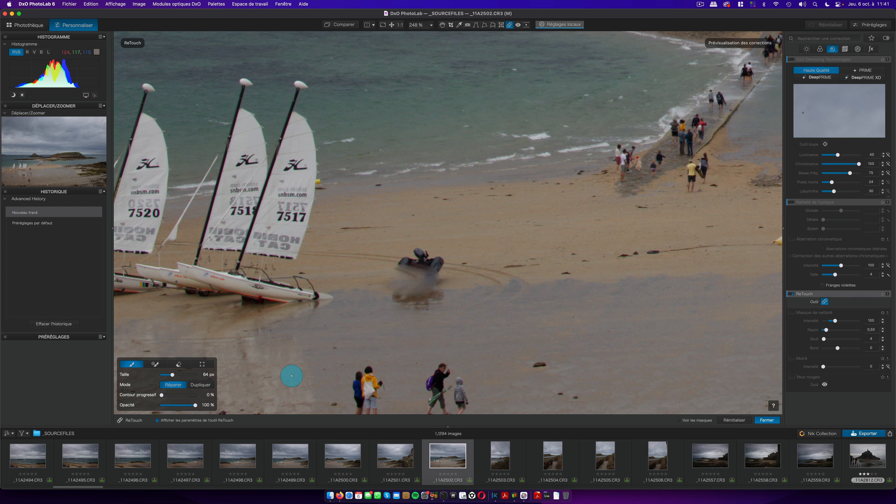
- Compare the Dupliquer and Réparer modes, keep Réparer, and extend the existing ReTouch stroke over the upper part of the black dinghy
left_click(199, 385)
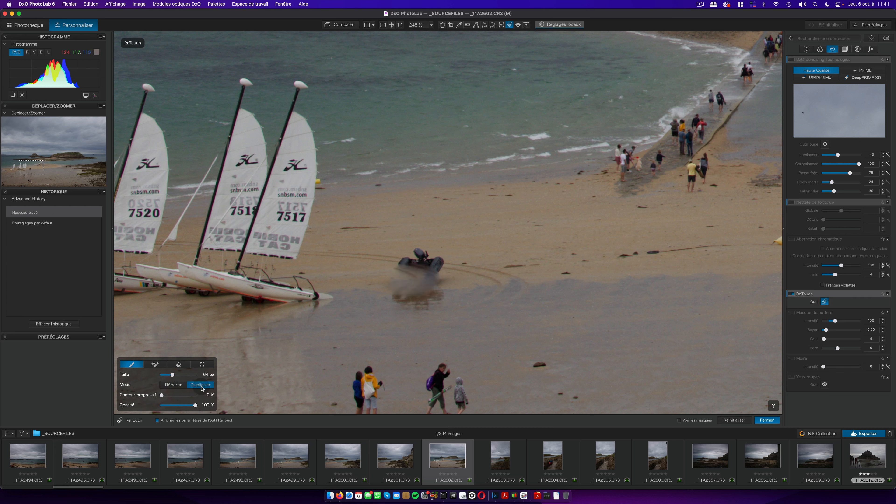
left_click(173, 385)
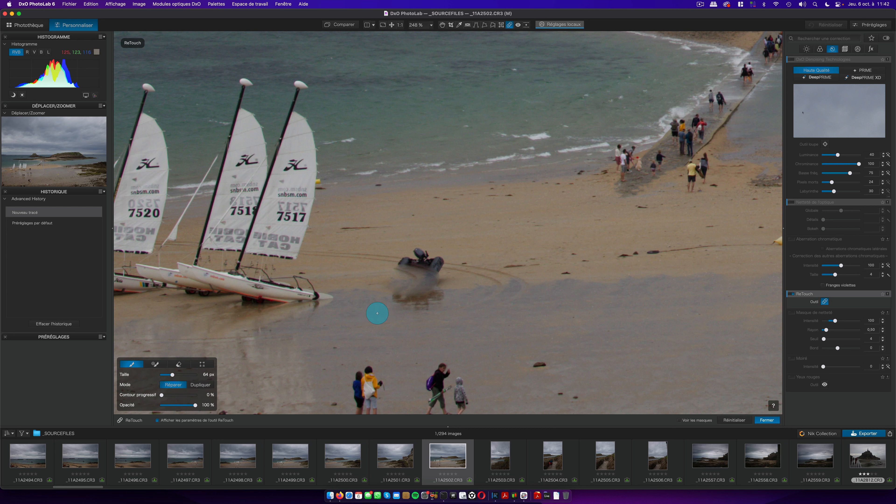
left_click(157, 365)
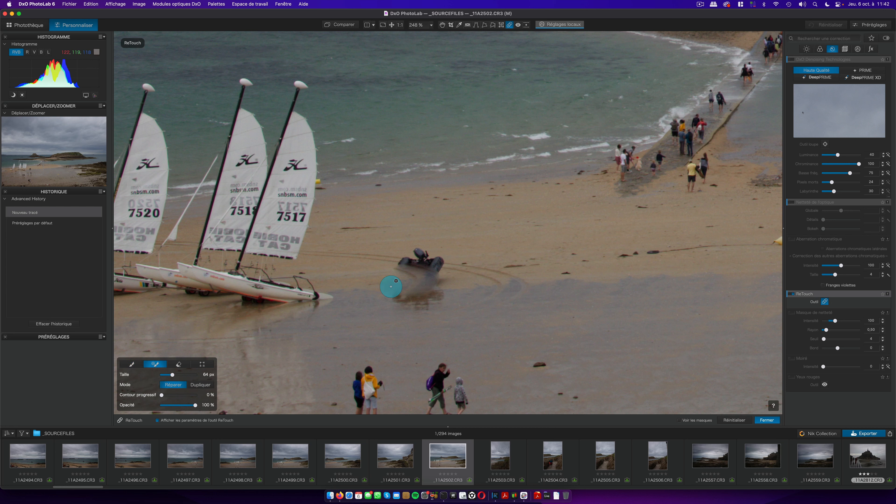
mouse_move(392, 286)
left_mouse_down()
mouse_move(424, 266)
mouse_move(406, 262)
mouse_move(438, 262)
mouse_move(417, 253)
left_mouse_up()
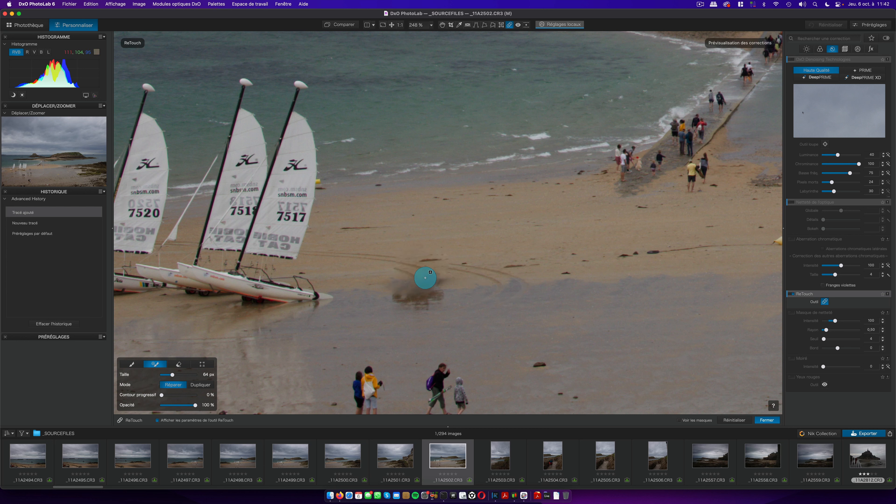
- Erase part of the ReTouch stroke across the dinghy's hull and upper edge
left_click(179, 364)
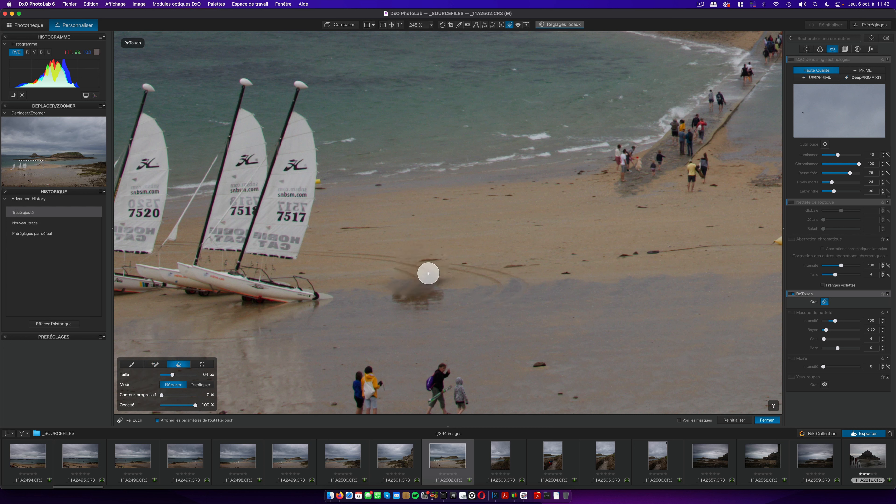
left_click_drag(406, 263, 445, 268)
left_click(414, 257)
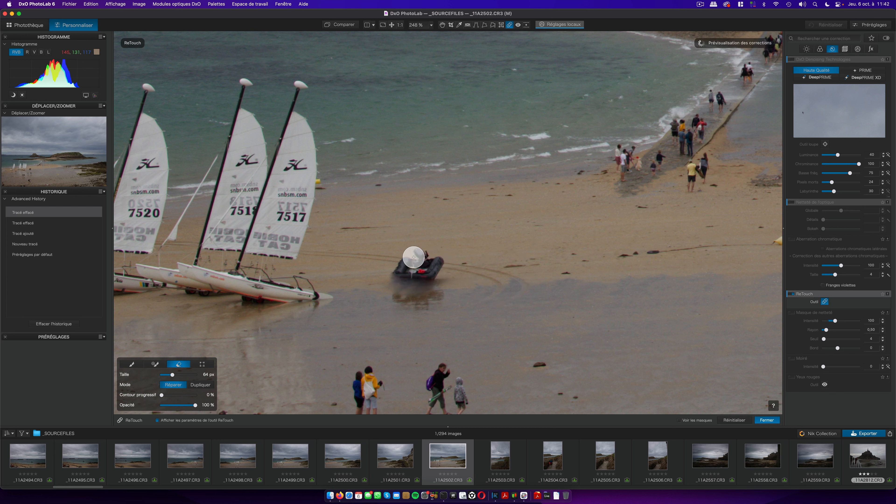
- Extend the ReTouch stroke over the whole dinghy and its shadow, and turn on the mask display (Voir les masques)
left_click(152, 367)
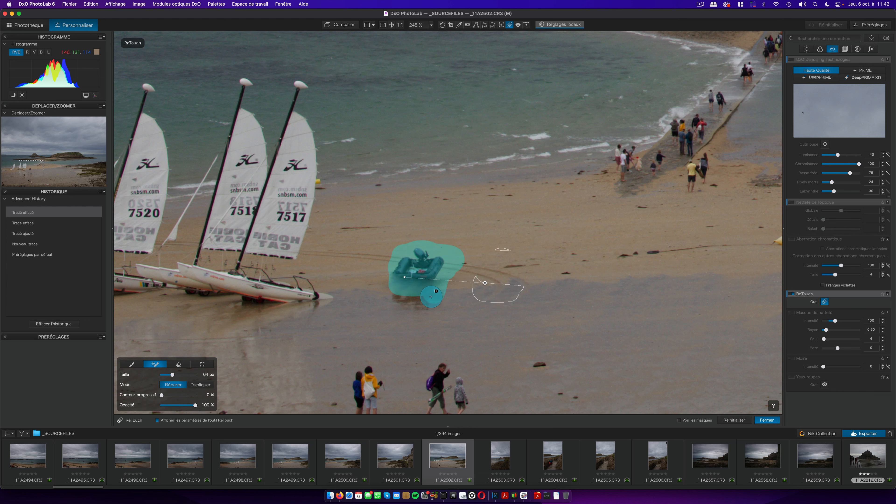
left_click_drag(431, 298, 406, 303)
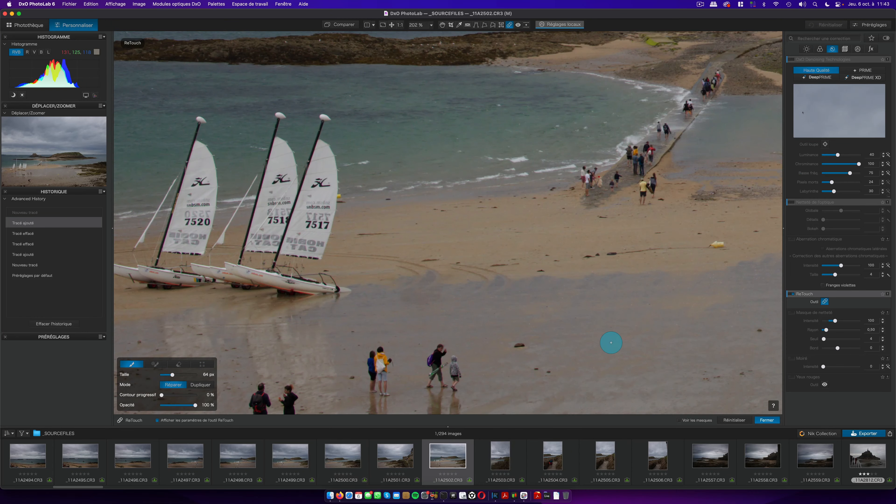
left_click(679, 420)
left_click(680, 421)
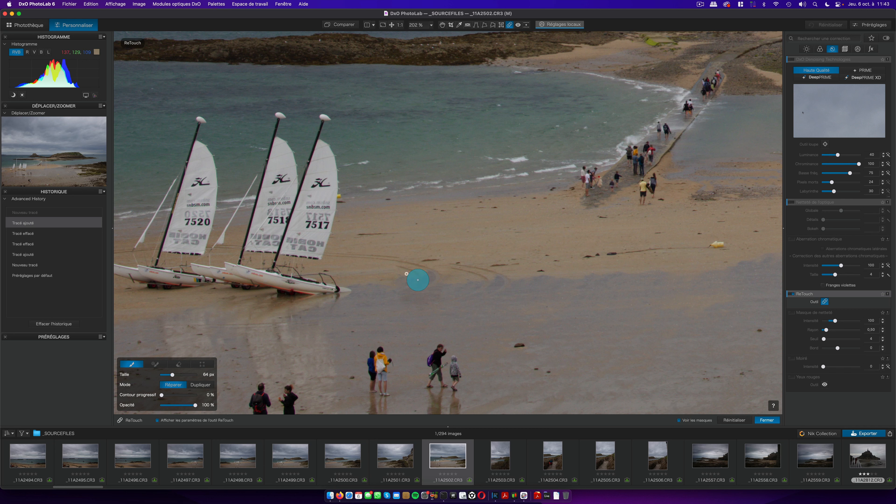
- Select the dinghy's ReTouch stroke and shift its source area slightly down and to the right on the sand
left_click_drag(408, 274, 406, 275)
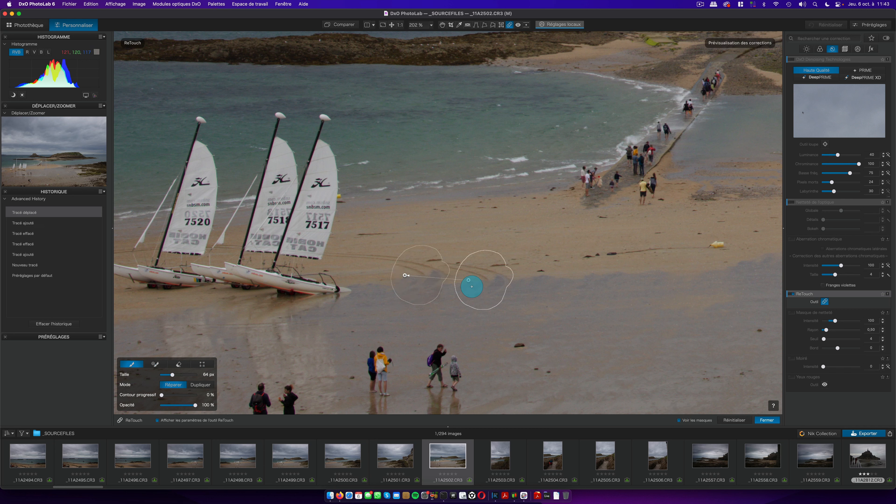
left_click_drag(469, 282, 477, 287)
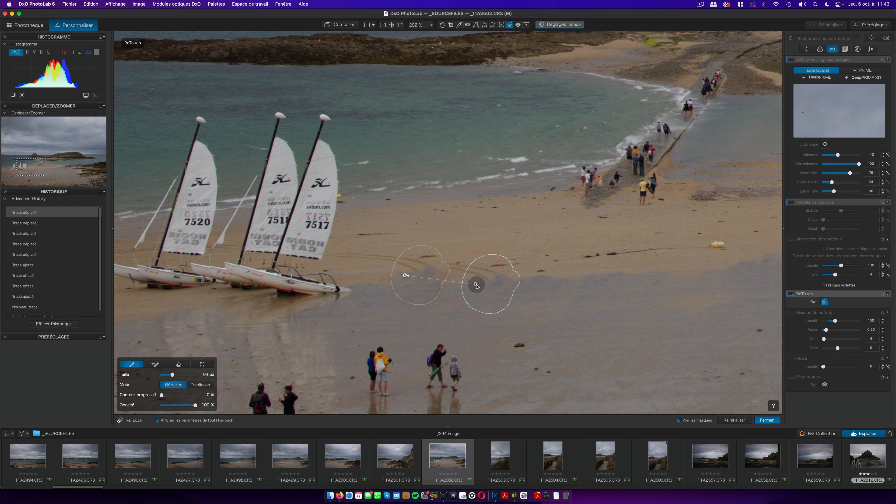
left_click(476, 285)
- Transform the source area of the dinghy's ReTouch stroke, making it narrower and taller and rotating it slightly
left_click(202, 364)
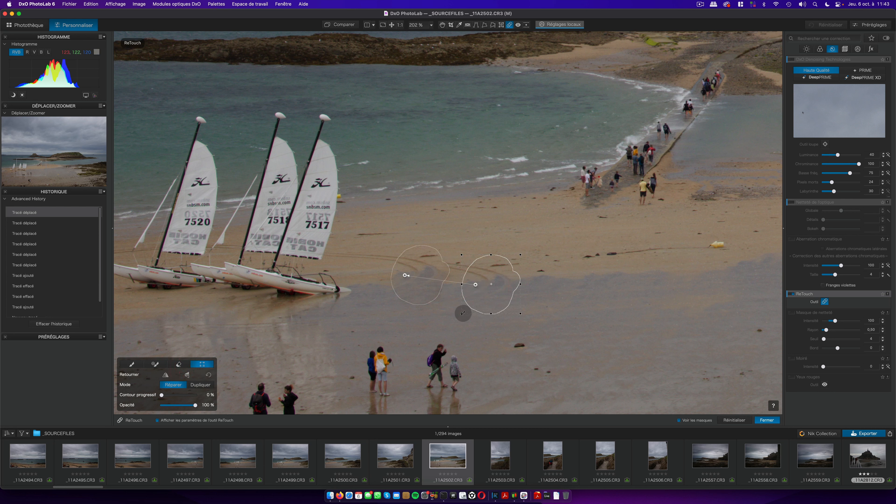
mouse_move(464, 313)
left_mouse_down()
mouse_move(539, 297)
mouse_move(512, 324)
left_mouse_up()
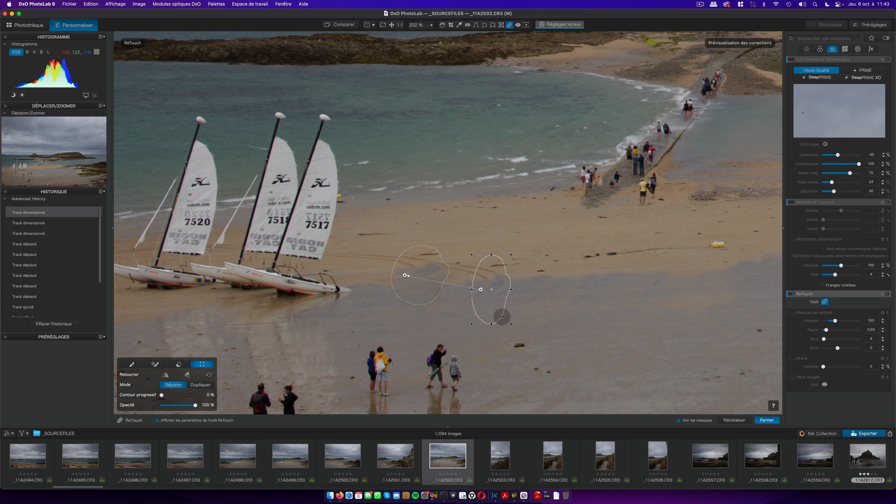
mouse_move(492, 255)
left_mouse_down()
mouse_move(474, 256)
mouse_move(521, 255)
left_mouse_up()
left_click(426, 263)
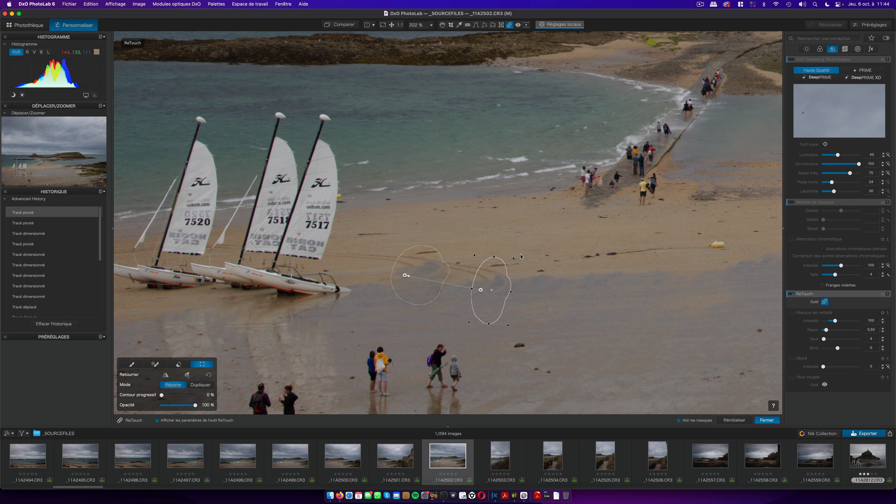
left_click(524, 257)
- Move the reshaped source area farther right, onto the boundary between dry and wet sand
left_click_drag(491, 310, 545, 306)
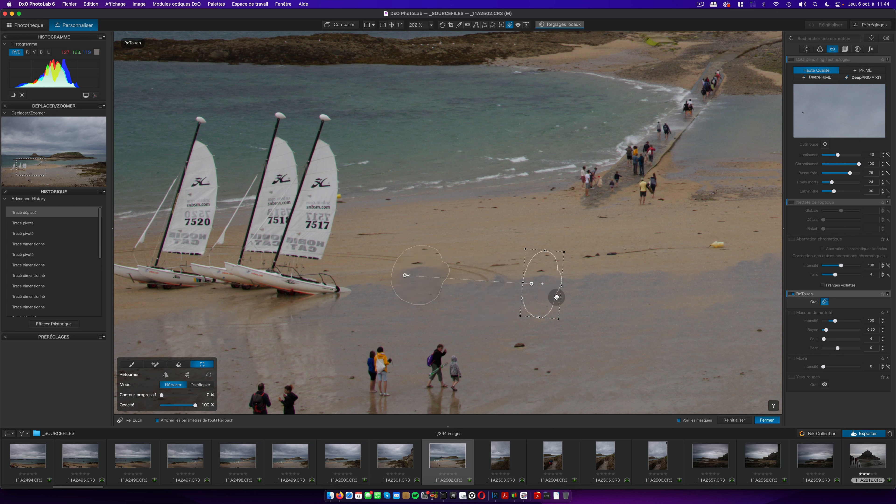
mouse_move(547, 298)
left_mouse_down()
mouse_move(567, 317)
mouse_move(578, 263)
mouse_move(563, 263)
mouse_move(565, 250)
left_mouse_up()
left_click(567, 304)
left_click(565, 260)
left_click(566, 254)
- Paint a new Réparer stroke over the tyre tracks beside the removed dinghy and move its source up onto the dry sand
left_click(132, 364)
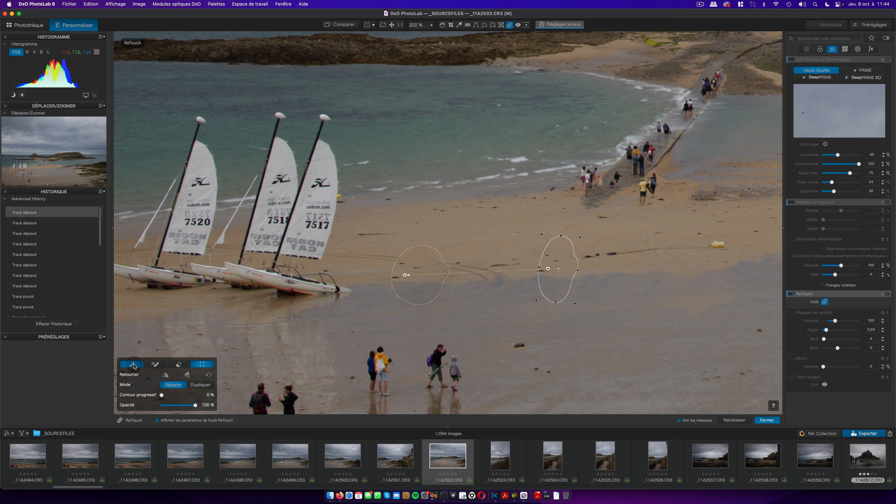
mouse_move(456, 264)
left_mouse_down()
mouse_move(496, 285)
mouse_move(468, 291)
mouse_move(484, 277)
left_mouse_up()
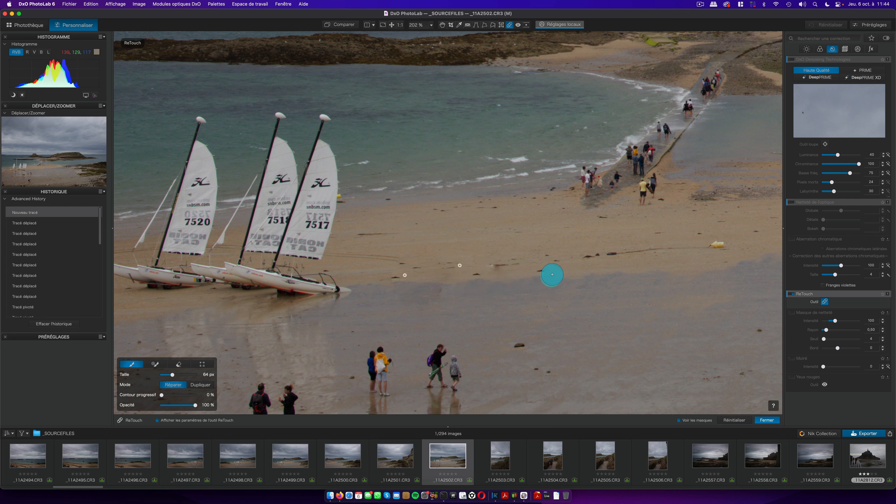
left_click_drag(552, 275, 554, 252)
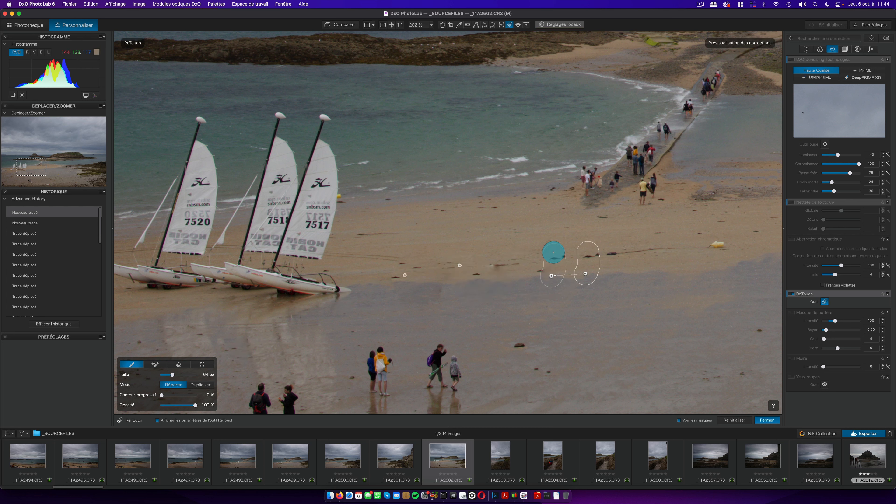
key("super+z")
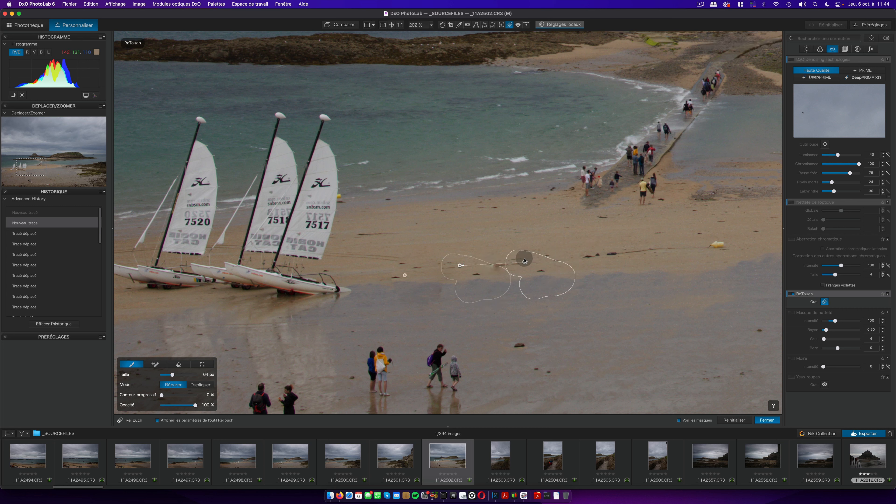
mouse_move(524, 262)
left_mouse_down()
mouse_move(506, 219)
mouse_move(517, 213)
left_mouse_up()
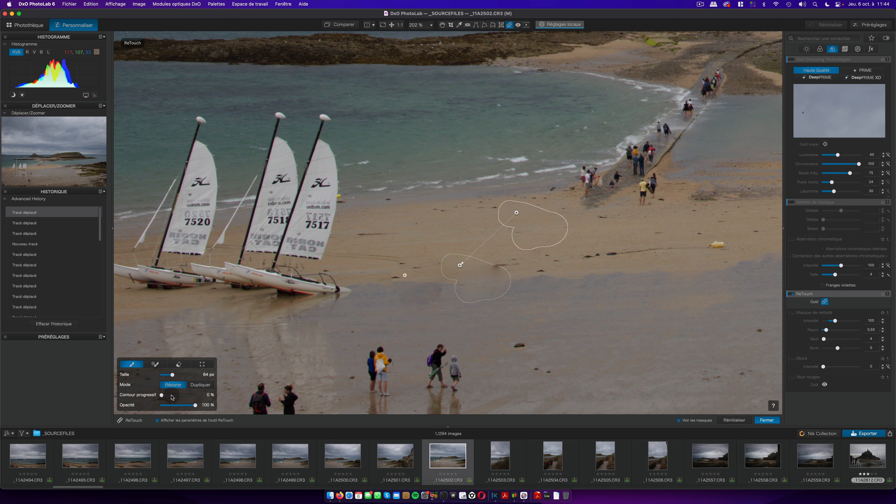
- Set the tyre-track stroke to Contour progressif 100 % and Opacité 92 %, and the dinghy stroke's Contour progressif to 18 %
mouse_move(162, 395)
left_mouse_down()
mouse_move(195, 394)
mouse_move(192, 405)
left_mouse_up()
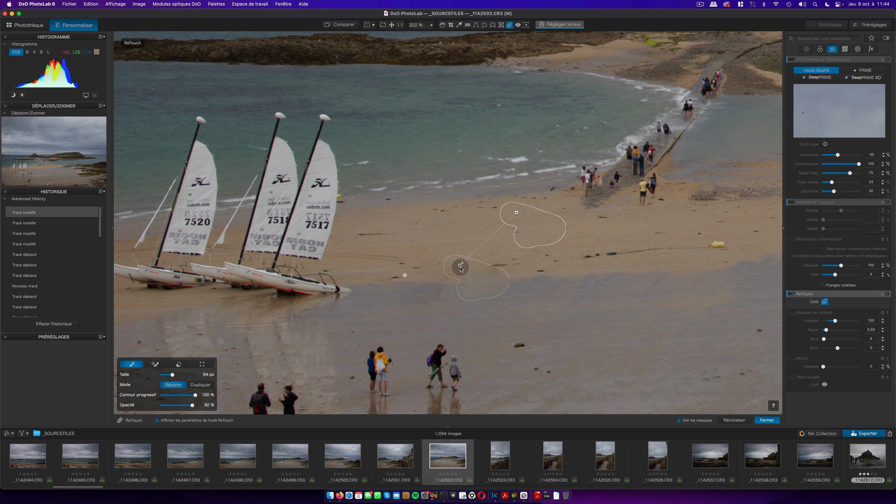
left_click(405, 276)
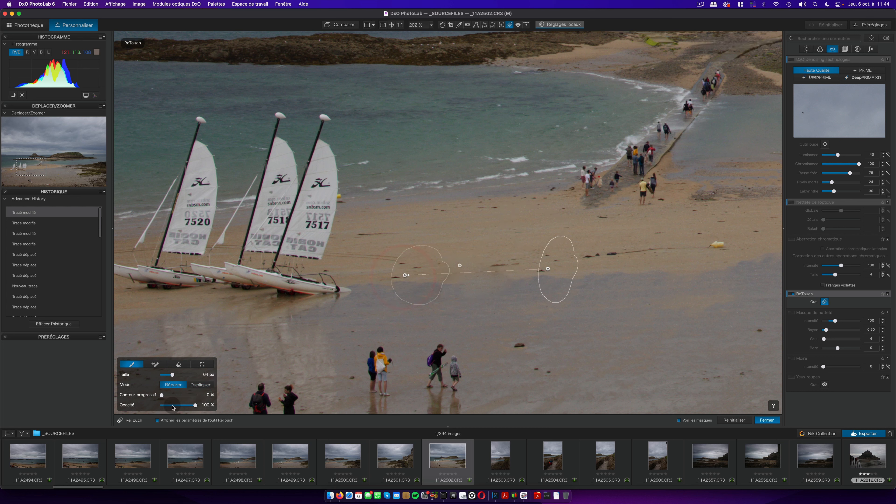
left_click_drag(169, 395, 167, 395)
double_click(176, 396)
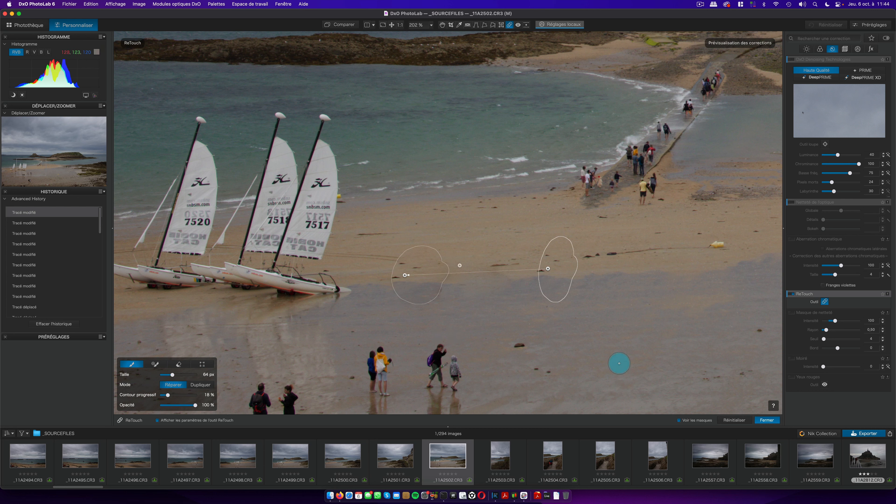
- Close the ReTouch tool and examine the retouched beach in the whole photo and close up beside the sailboats
left_click(768, 420)
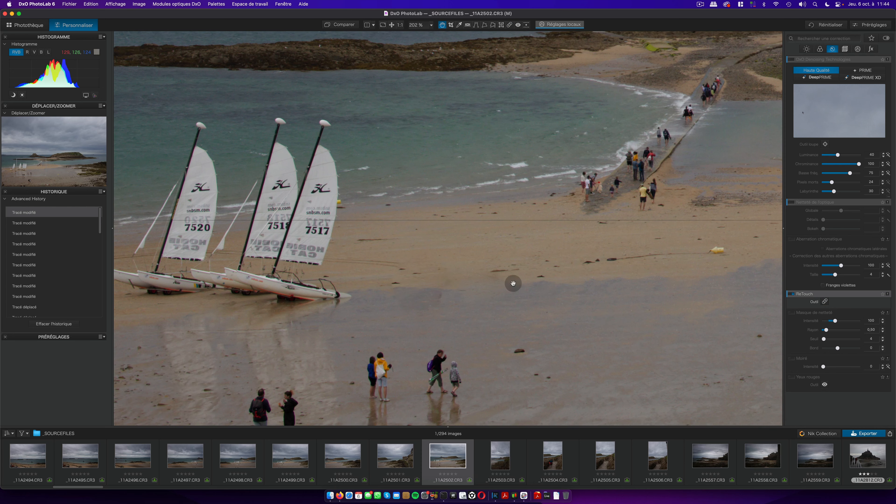
scroll(479, 274, "down", 6)
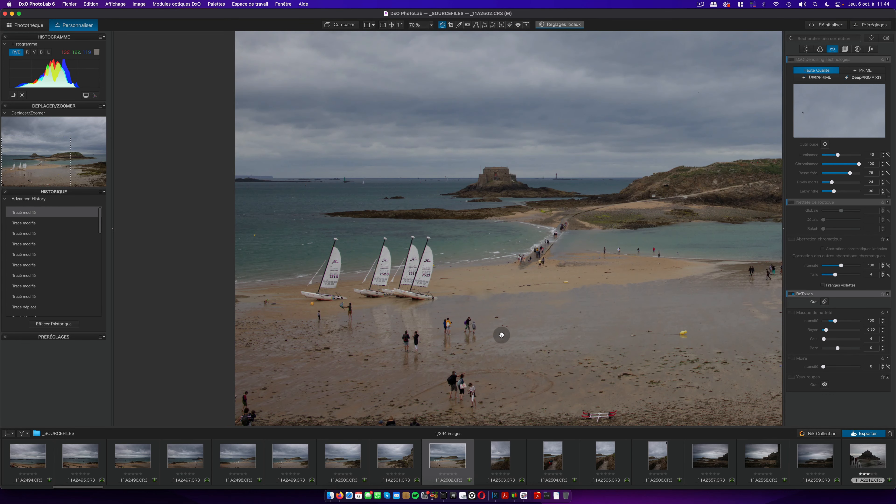
scroll(506, 344, "down", 1)
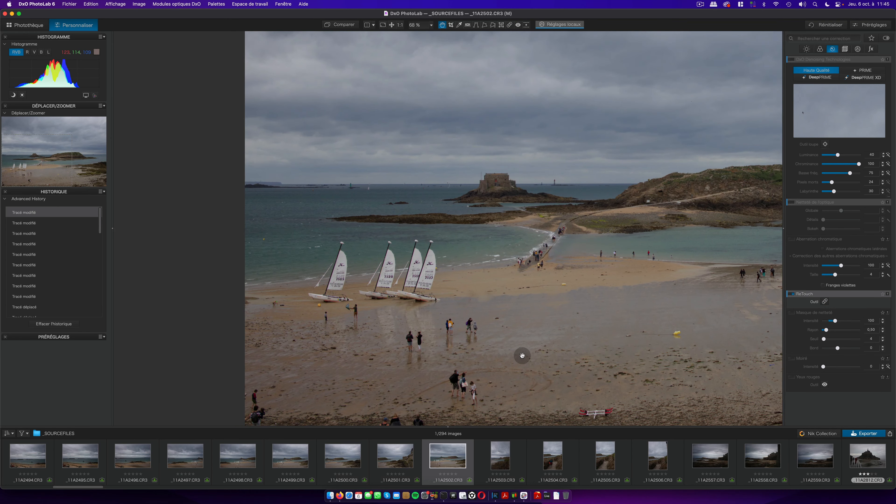
left_click_drag(523, 355, 366, 288)
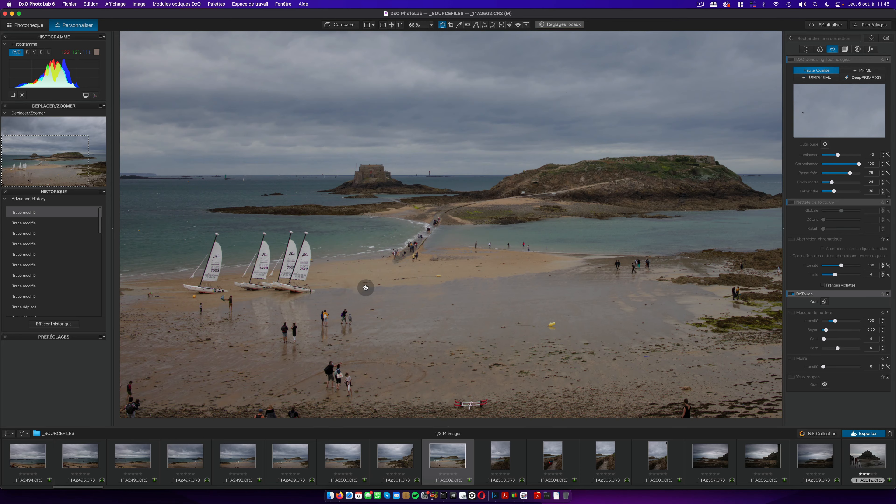
scroll(369, 287, "down", 5)
scroll(379, 281, "up", 5)
scroll(379, 280, "down", 5)
scroll(380, 282, "up", 5)
scroll(380, 282, "down", 5)
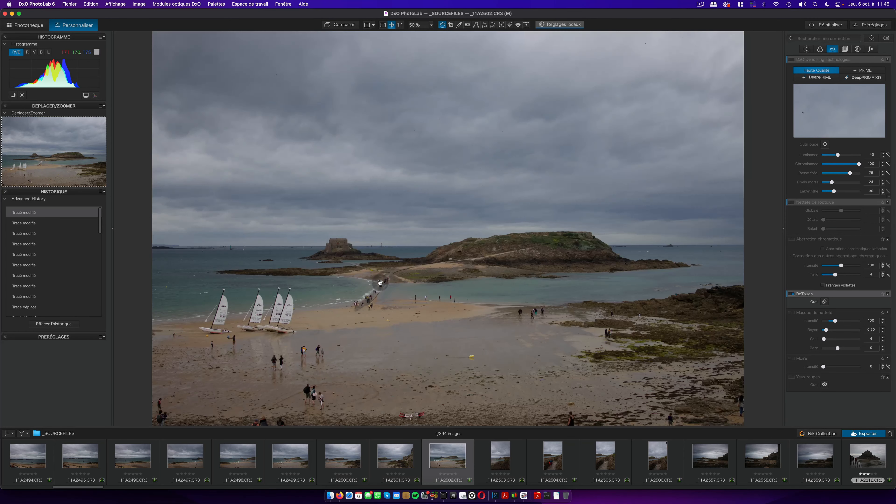
scroll(326, 330, "up", 6)
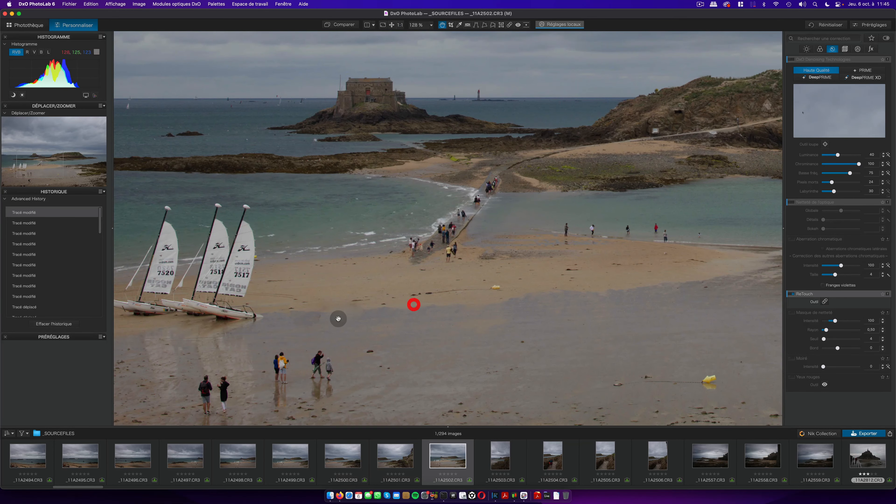
left_click_drag(339, 319, 412, 305)
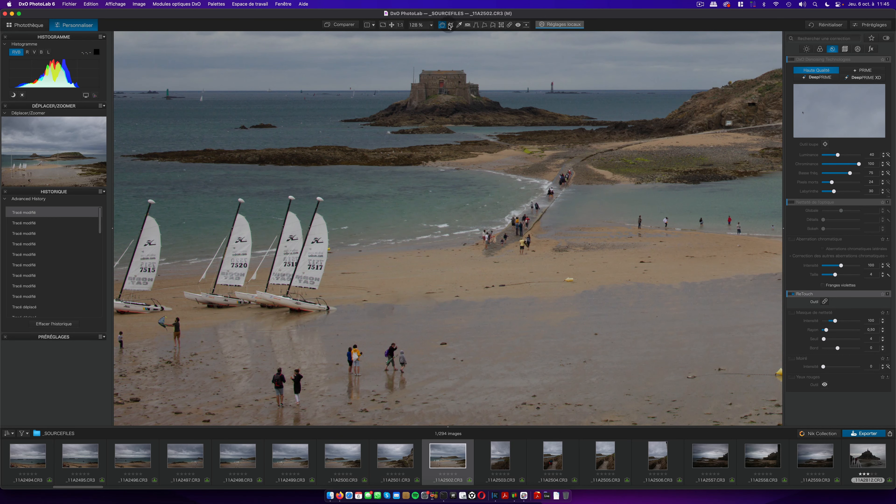
- Reopen the ReTouch tool and compare the feathering and opacity settings of the dinghy and tyre-track strokes
left_click(509, 24)
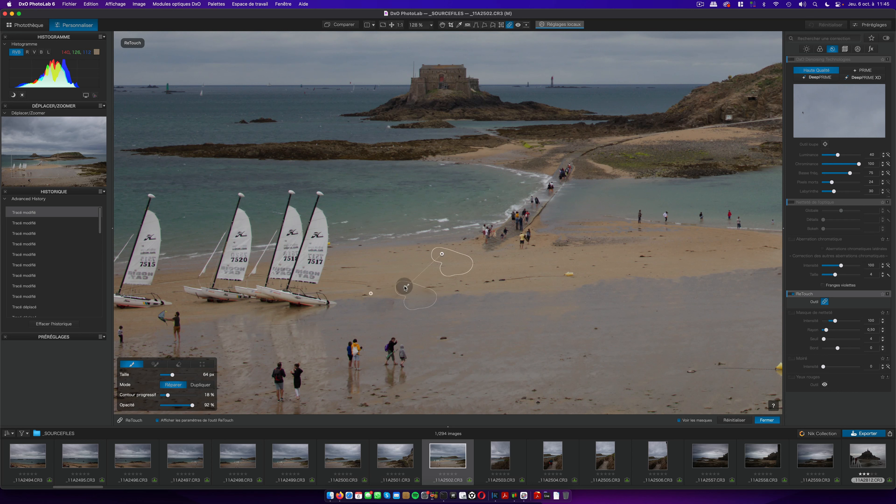
left_click(371, 293)
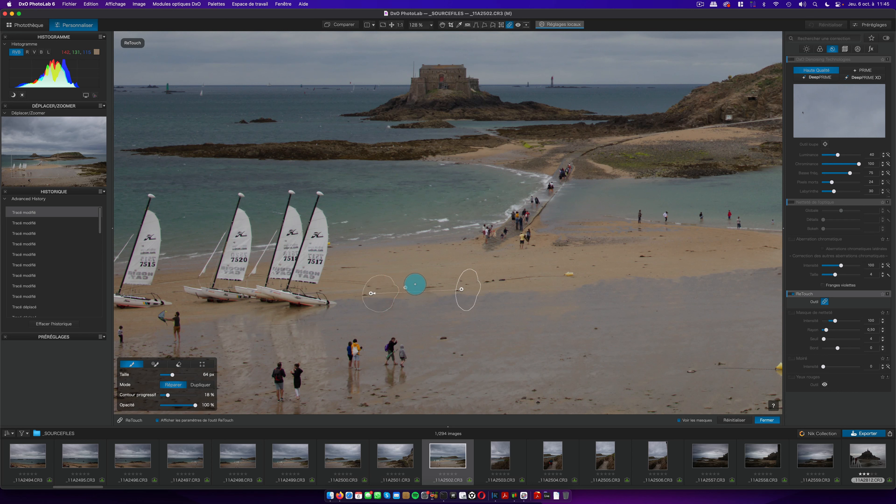
left_click(406, 288)
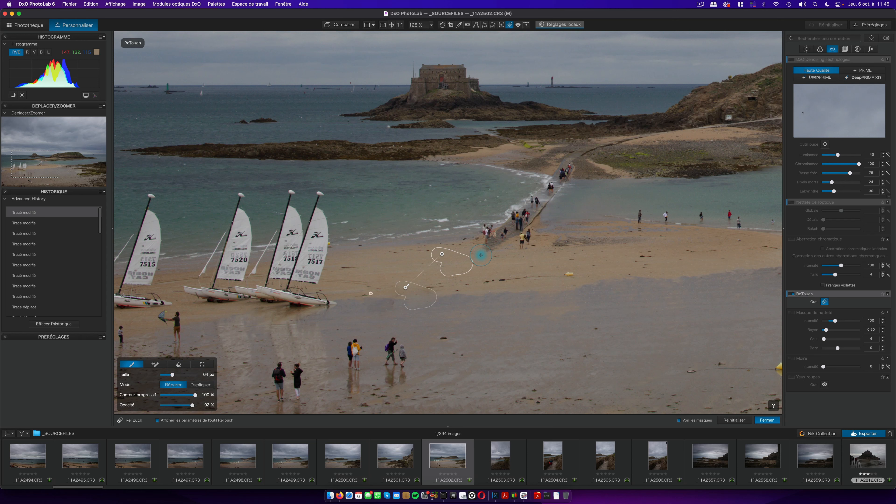
- Flip the source area of the tyre-track stroke horizontally and vertically with the transform options
left_click(441, 251)
left_click(406, 288)
left_click(202, 364)
left_click(165, 374)
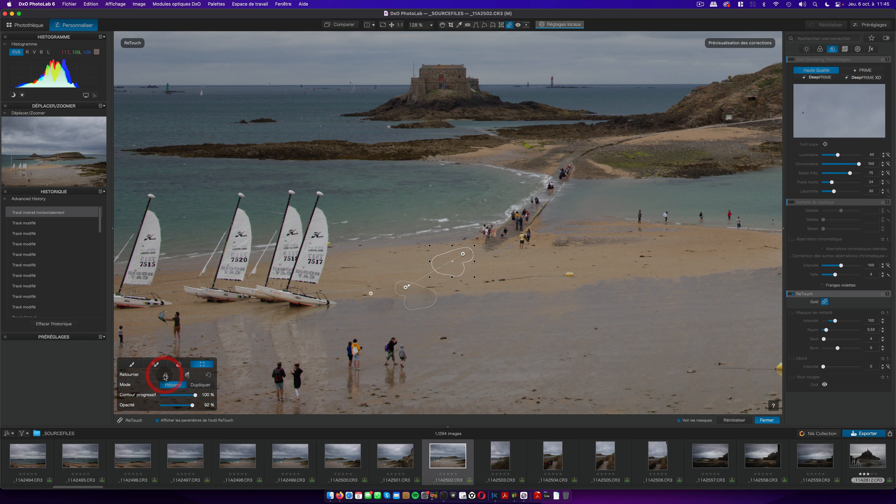
left_click(186, 375)
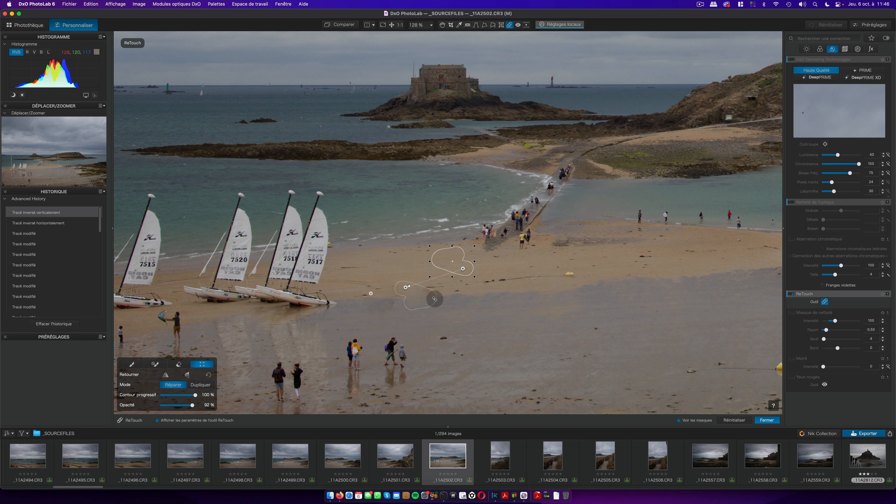
- Close the ReTouch tool and examine the retouched beach from close up to a wider view
left_click(767, 420)
left_click(596, 270)
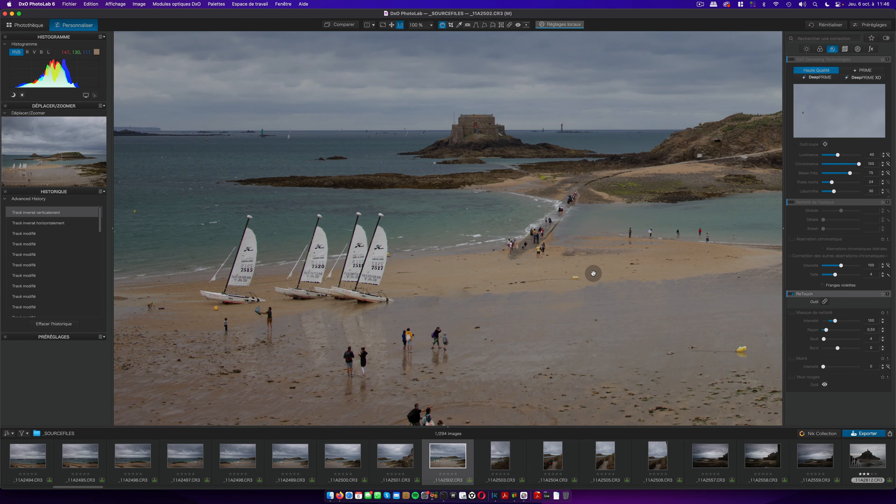
scroll(594, 274, "down", 2)
left_click_drag(594, 274, 477, 270)
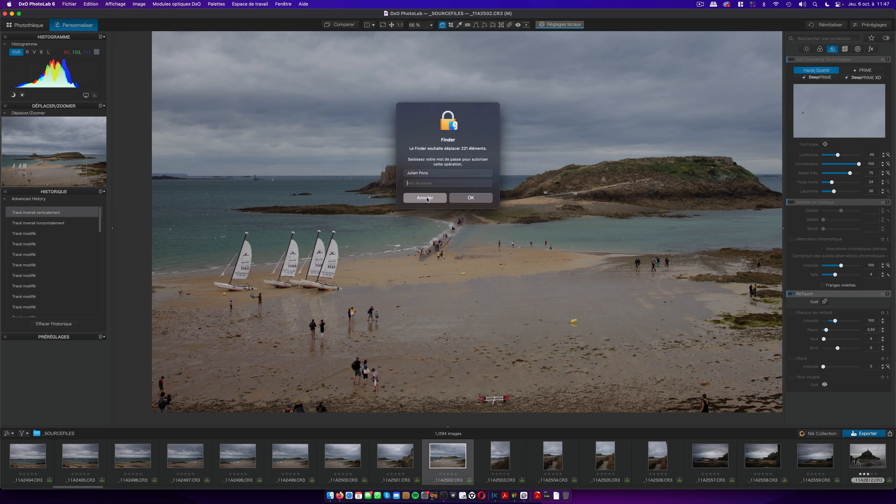
- Cancel the Finder's password request for moving files and return to the beach photo
left_click(455, 161)
key("Escape")
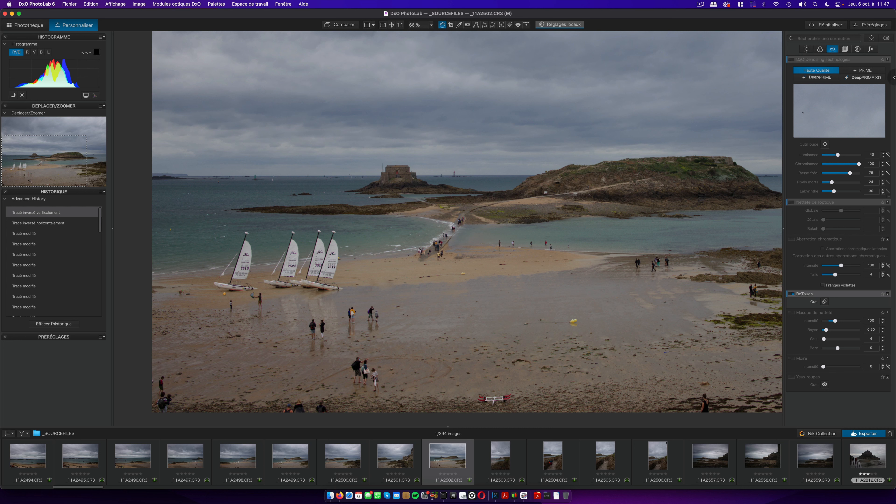
left_click(518, 200)
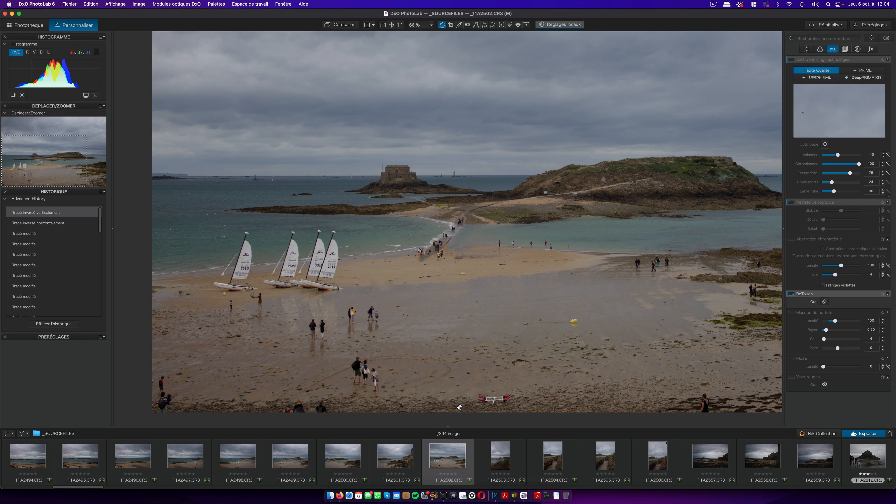
- Display the Couleur corrections, enable Épreuvage écran for the beach photo, and acknowledge the virtual copy advice
left_click(820, 50)
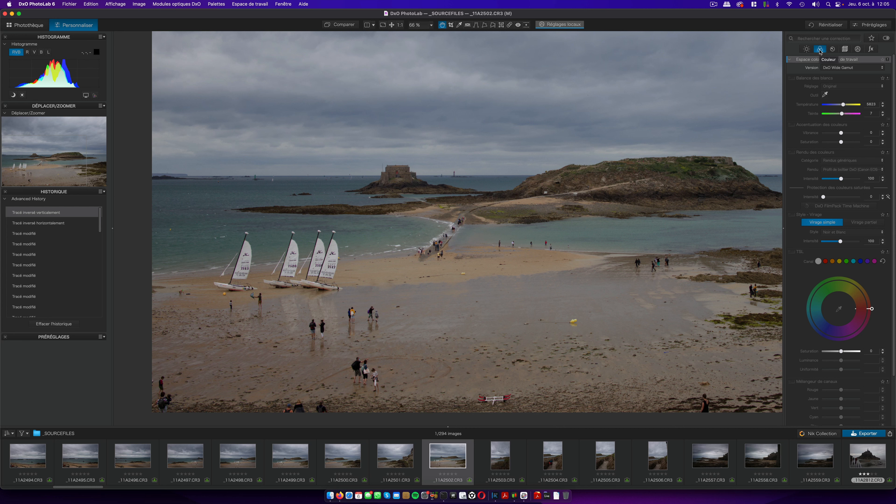
scroll(892, 297, "down", 4)
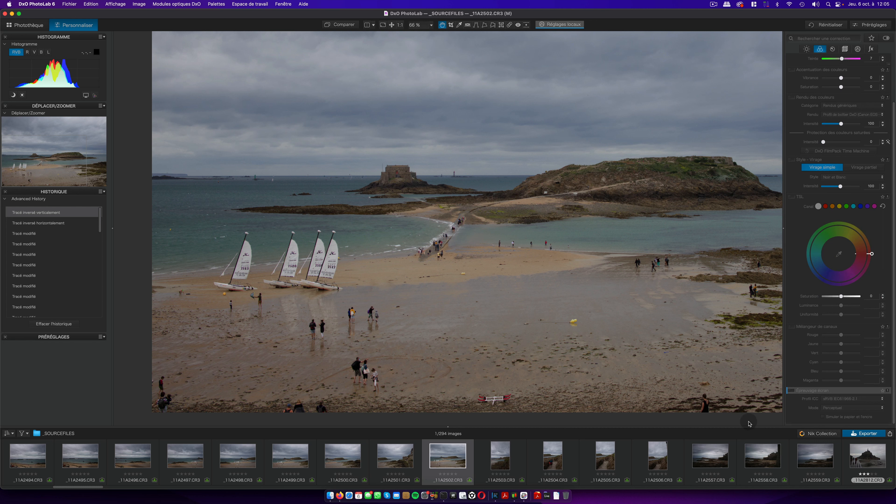
left_click(791, 391)
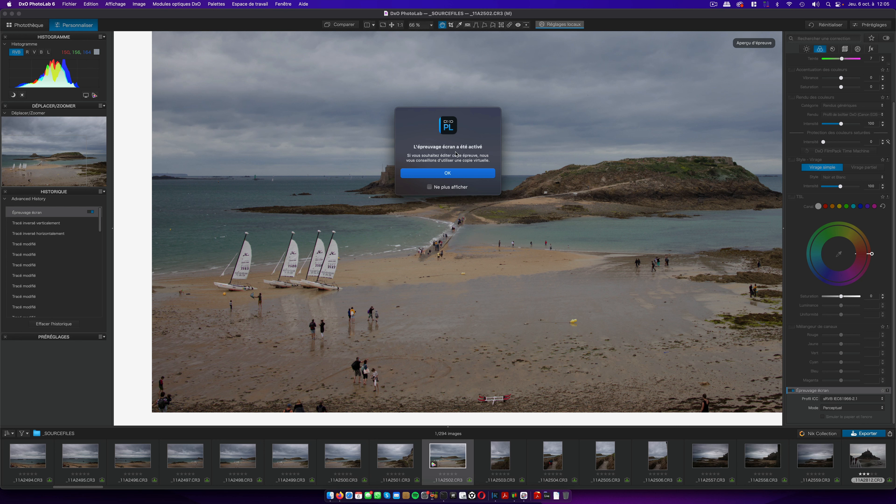
left_click(472, 146)
left_click(455, 173)
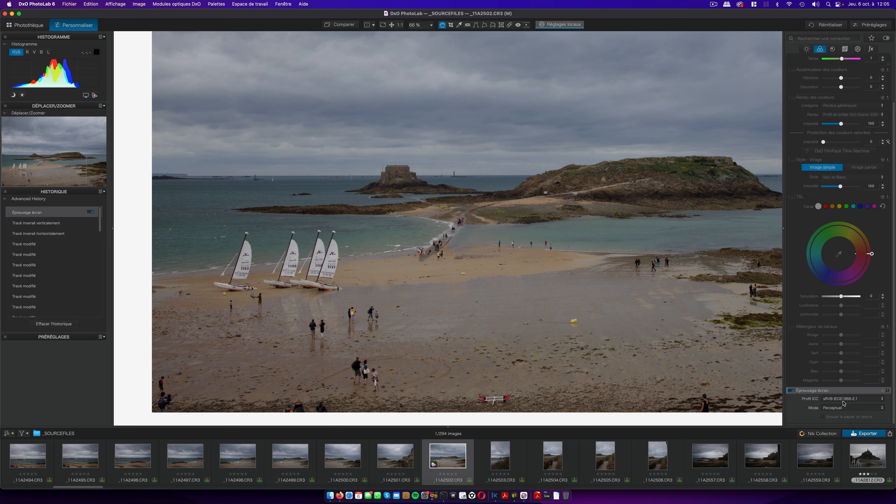
- Fit the whole proofed photo in view and review the ICC profiles offered for Épreuvage écran, leaving the selection untouched
left_click_drag(644, 225, 578, 238)
double_click(579, 239)
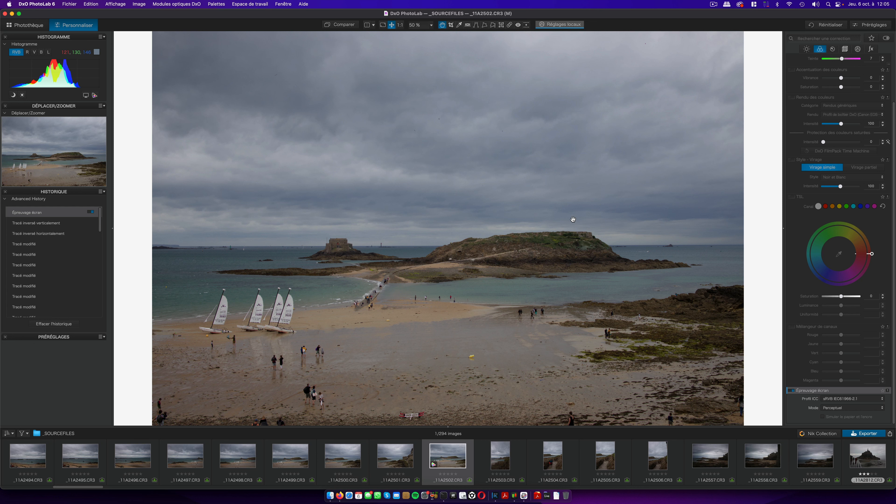
left_click(570, 216)
left_click(571, 216)
left_click(843, 400)
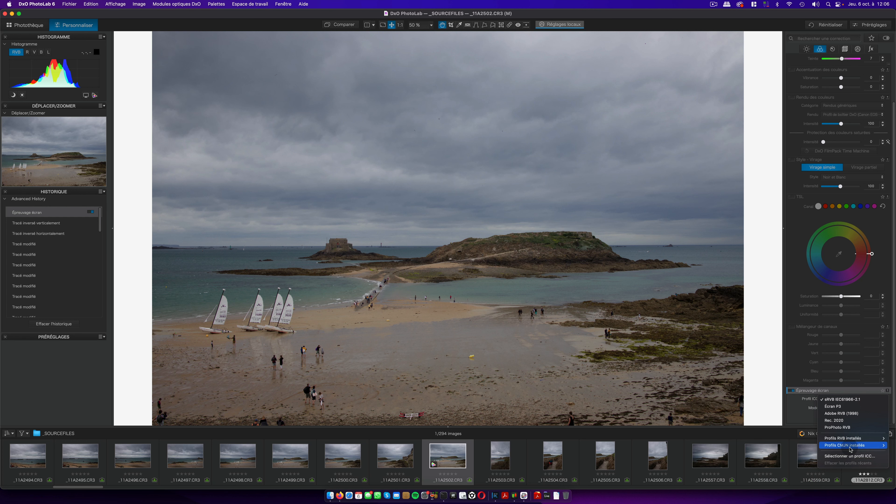
mouse_move(851, 449)
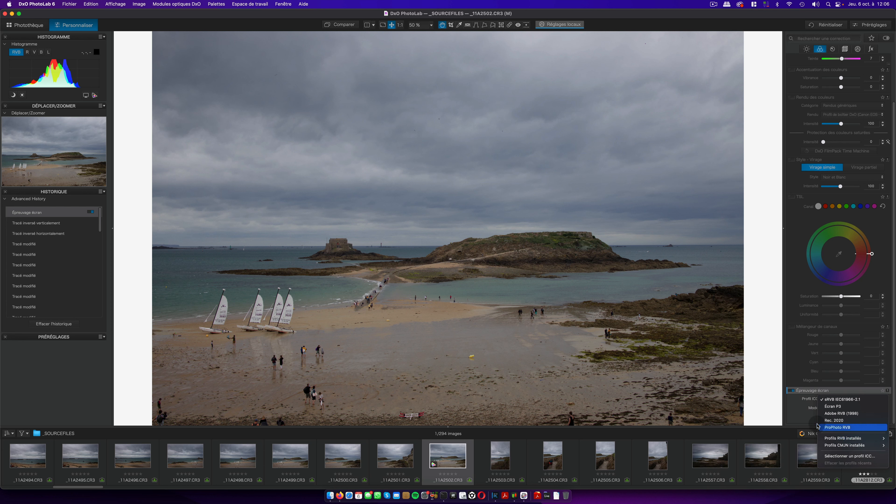
left_click(796, 410)
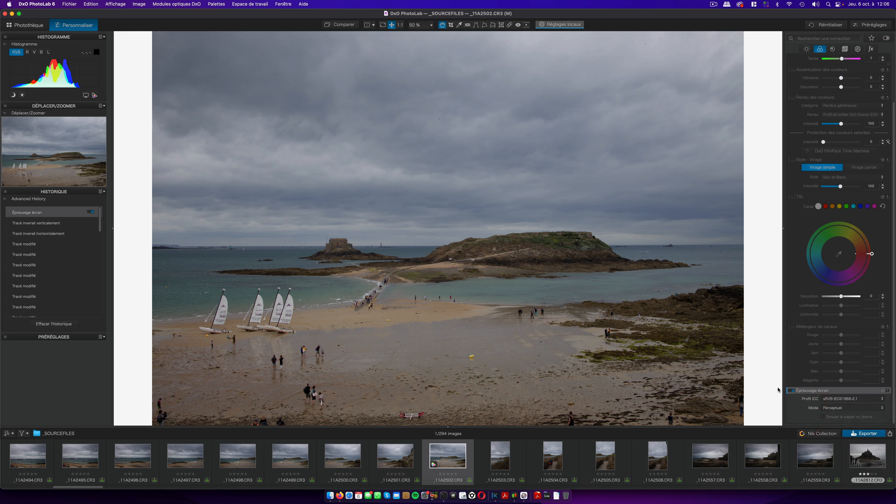
- Compare the photo with Épreuvage écran off and on, and leave proofing disabled
left_click(791, 390)
left_click(792, 391)
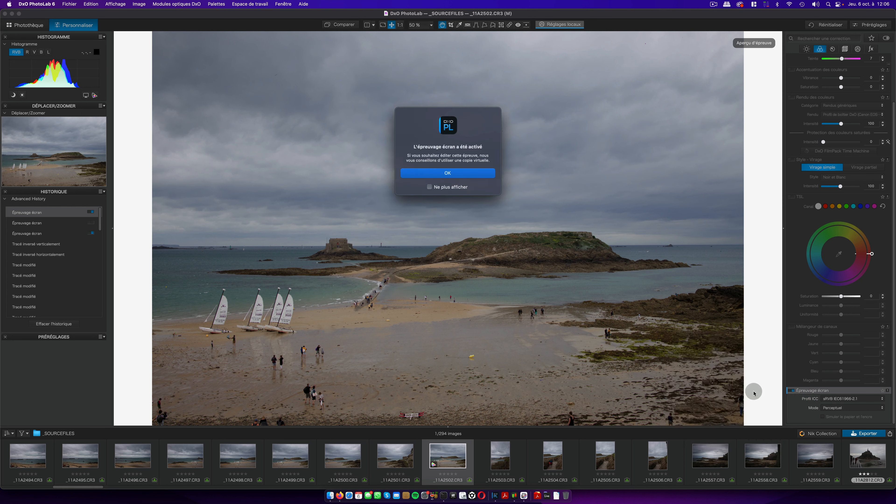
left_click(458, 172)
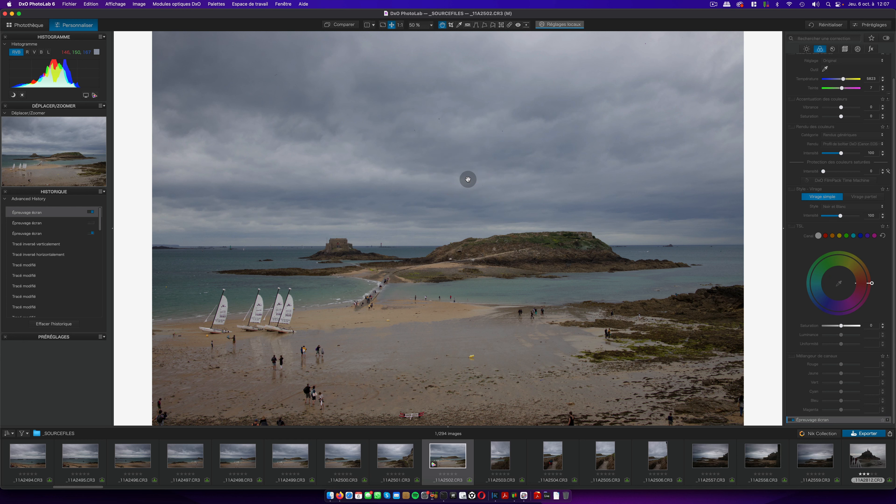
left_click(791, 420)
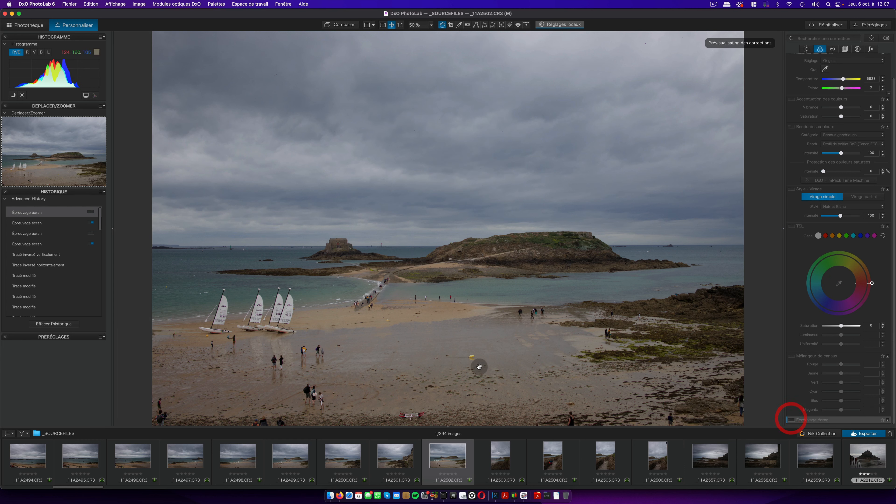
- Create a virtual copy of _11A2502.CR3 and select the master image beside it
right_click(444, 453)
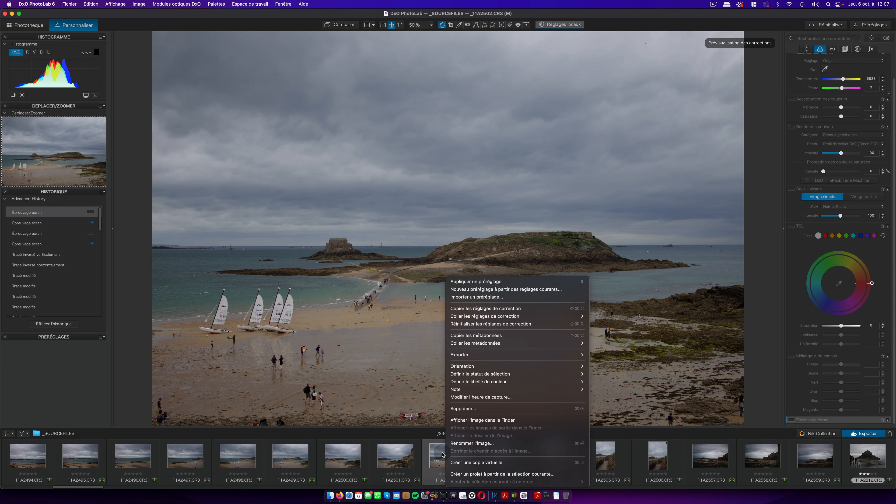
left_click(473, 463)
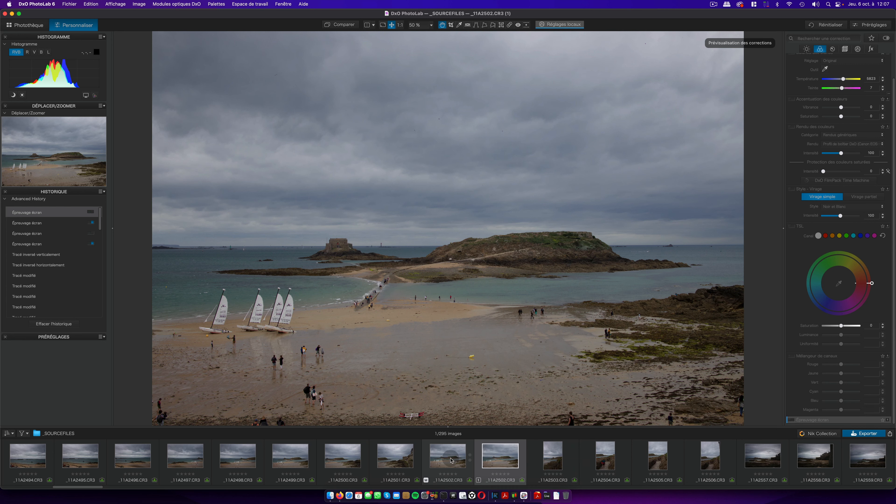
left_click(451, 461)
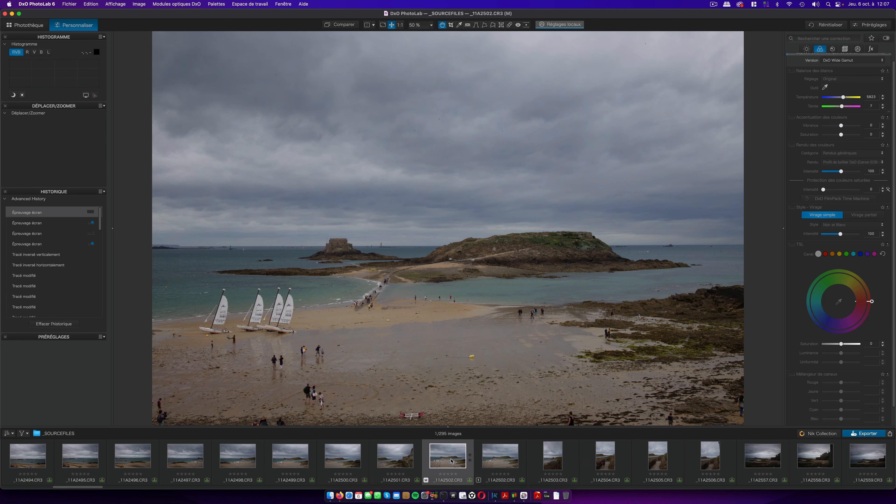
- Assign the Vert colour label to the virtual copy of _11A2502.CR3
left_click(494, 459)
right_click(495, 459)
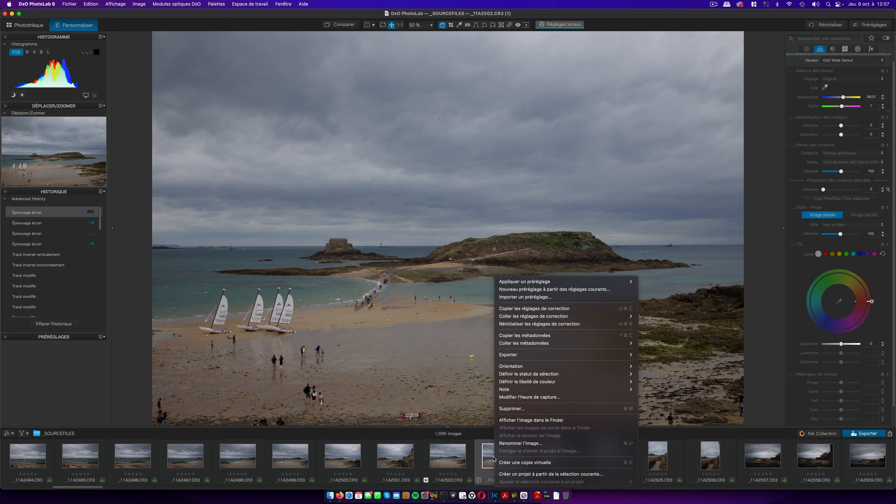
mouse_move(570, 386)
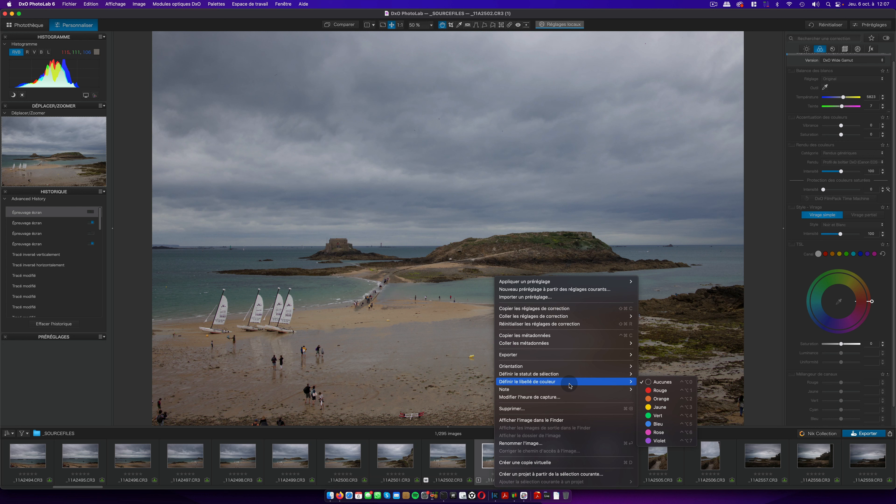
left_click(680, 415)
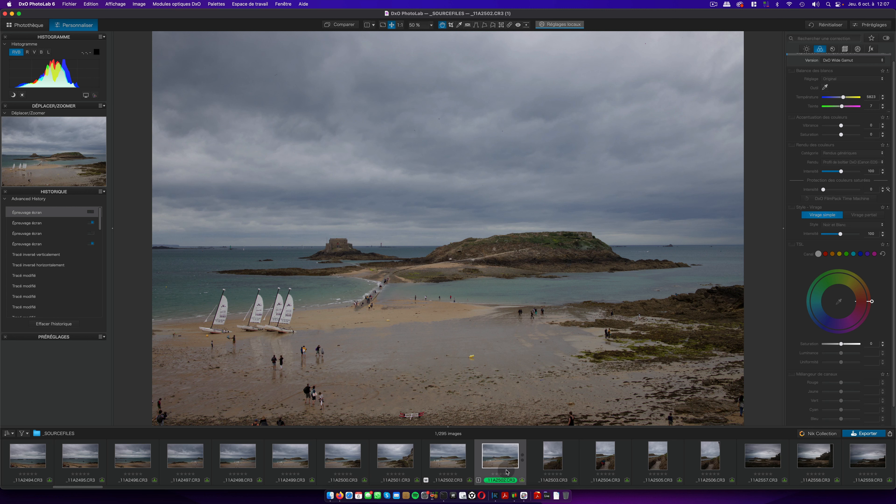
- Change the virtual copy's colour label to Orange
left_click(516, 414)
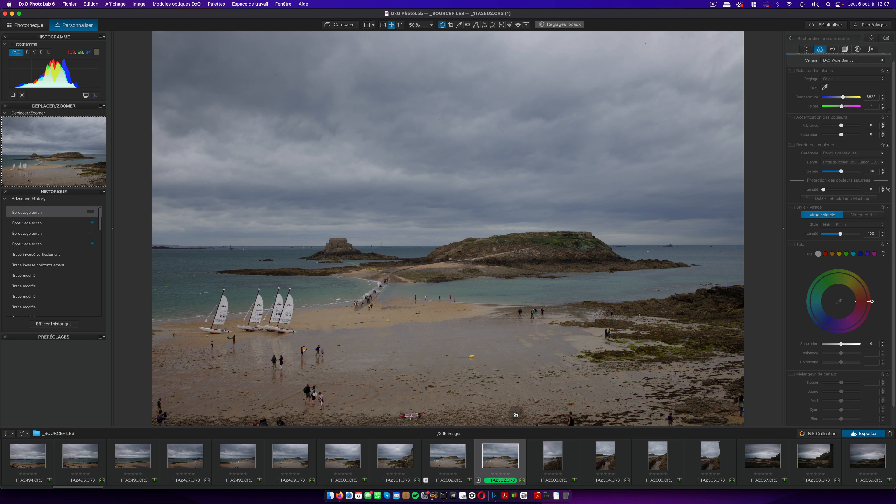
left_click(519, 404)
right_click(504, 457)
left_click(497, 454)
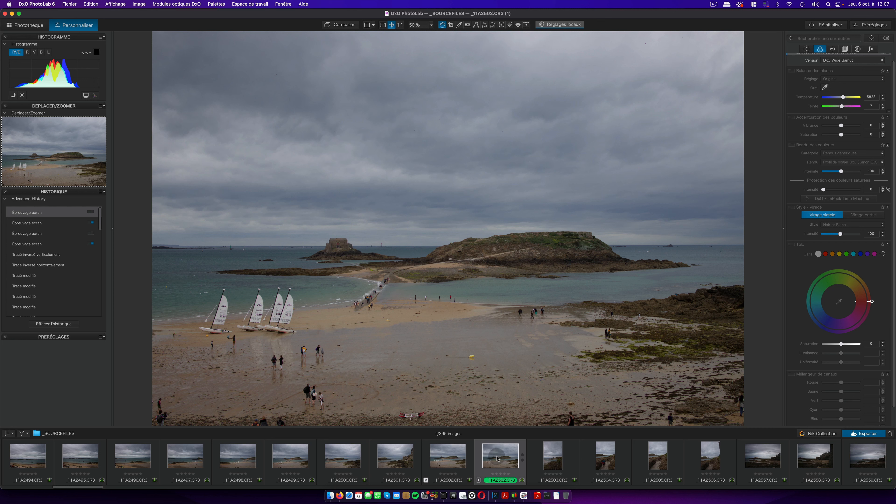
right_click(496, 458)
mouse_move(529, 381)
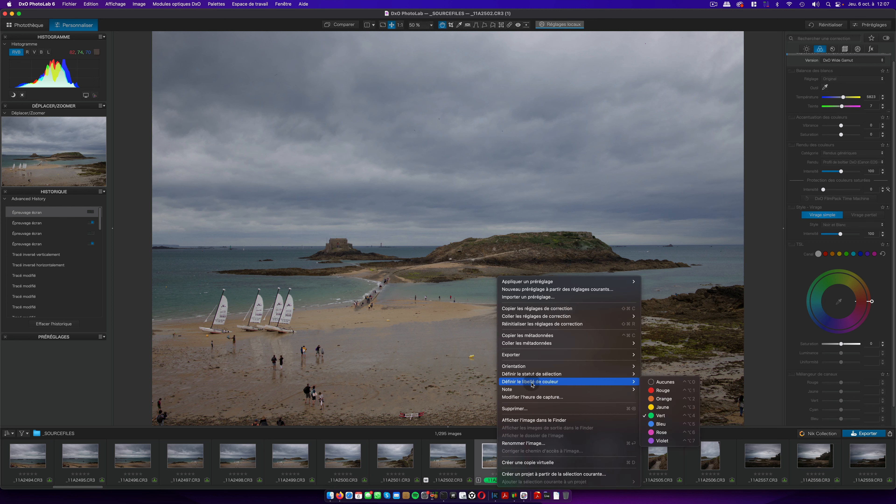
left_click(683, 400)
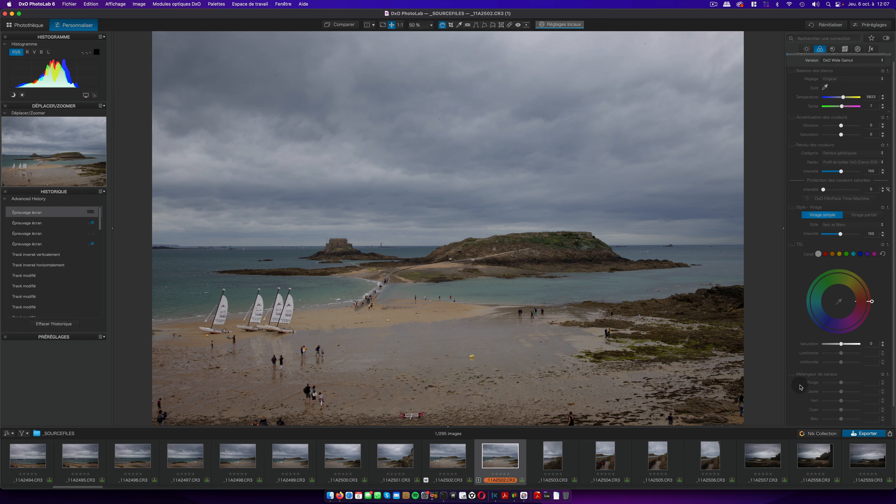
- Enable Épreuvage écran on the virtual copy, acknowledge the notice, and switch proofing back off
scroll(799, 383, "down", 1)
left_click(791, 420)
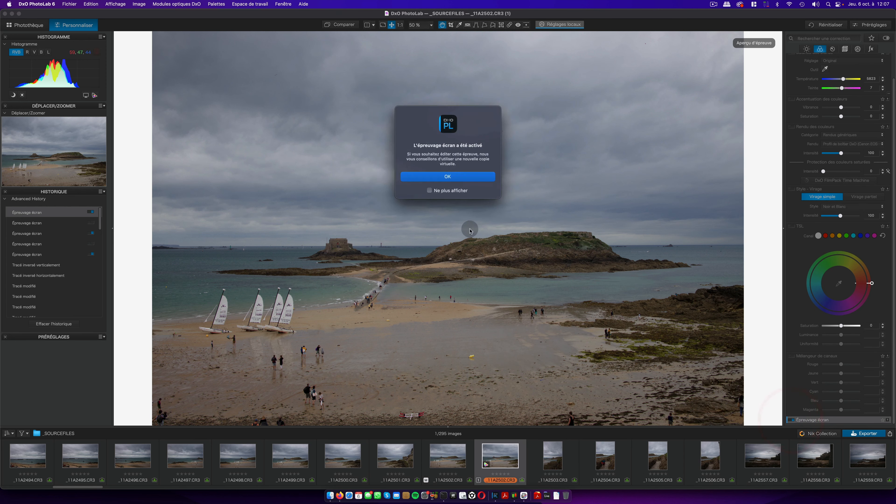
left_click(443, 175)
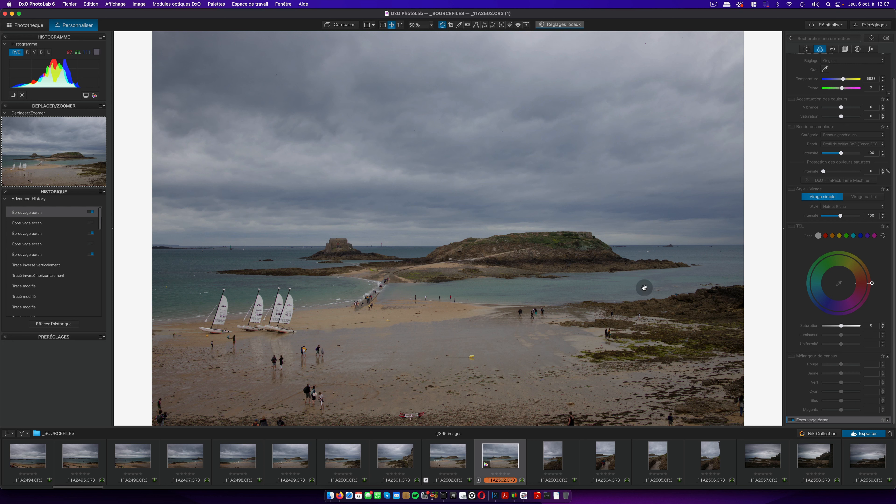
left_click(793, 420)
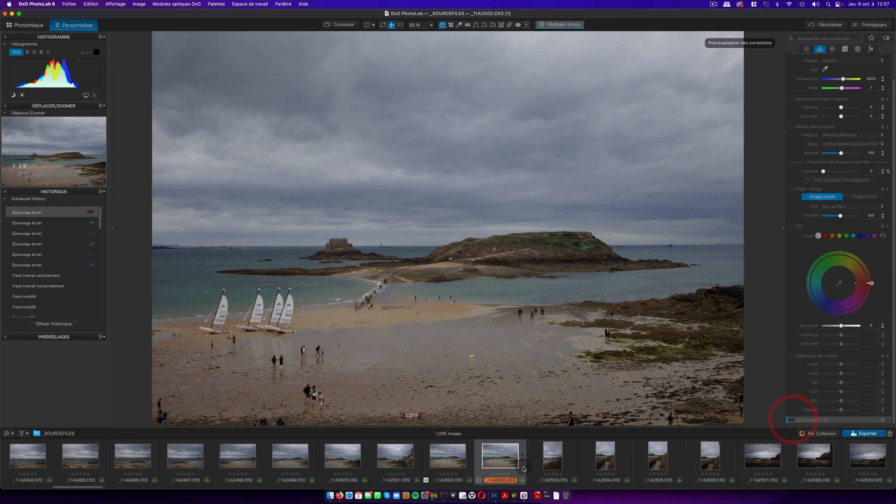
- Delete the orange-labelled virtual copy and reselect the original _11A2502.CR3
right_click(501, 459)
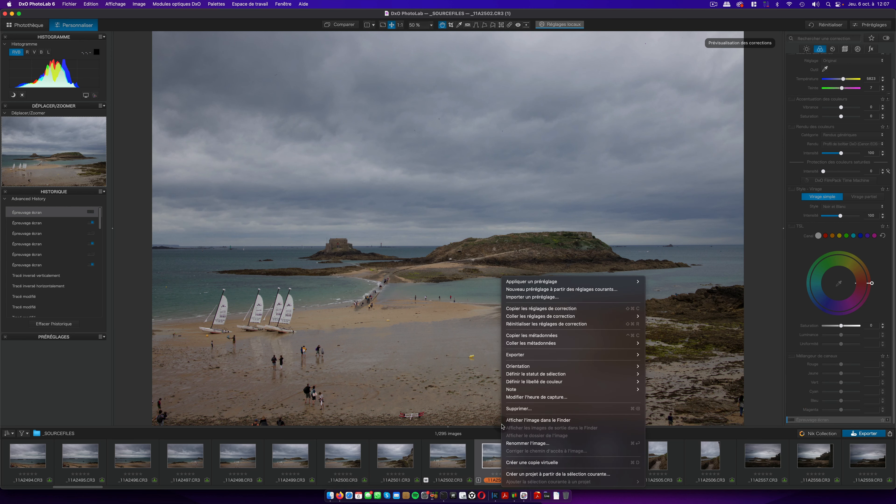
left_click(517, 409)
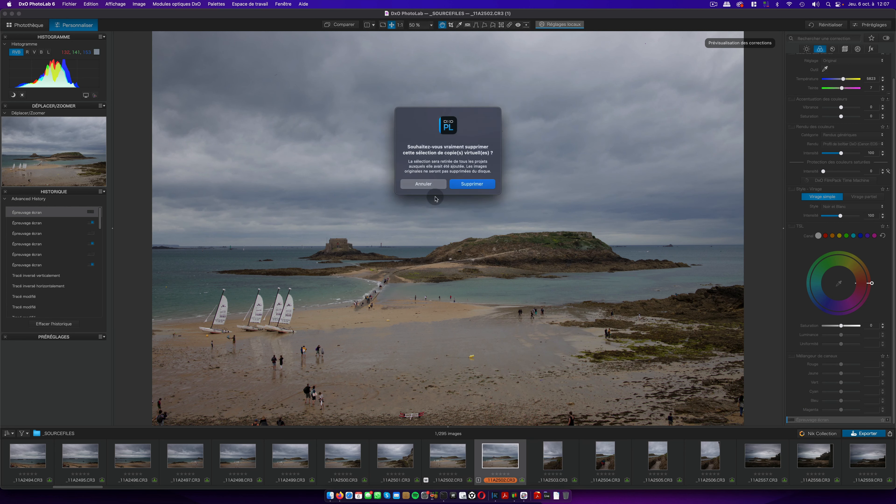
left_click(473, 186)
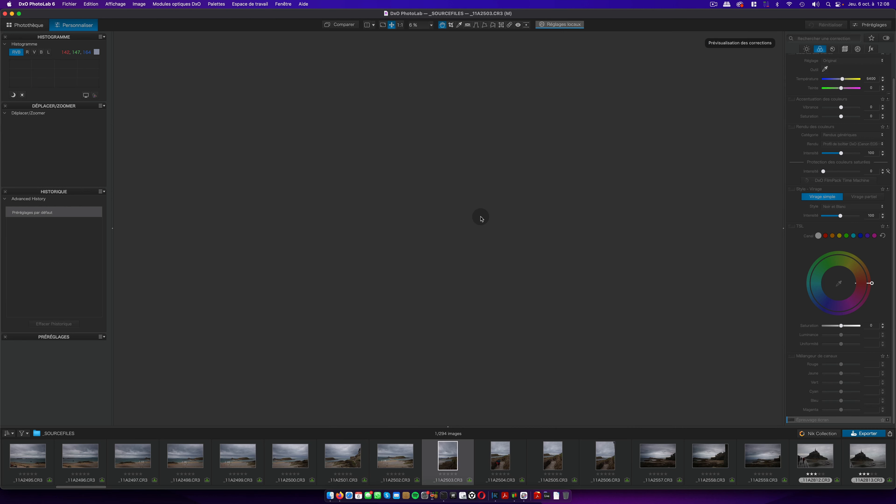
left_click(395, 454)
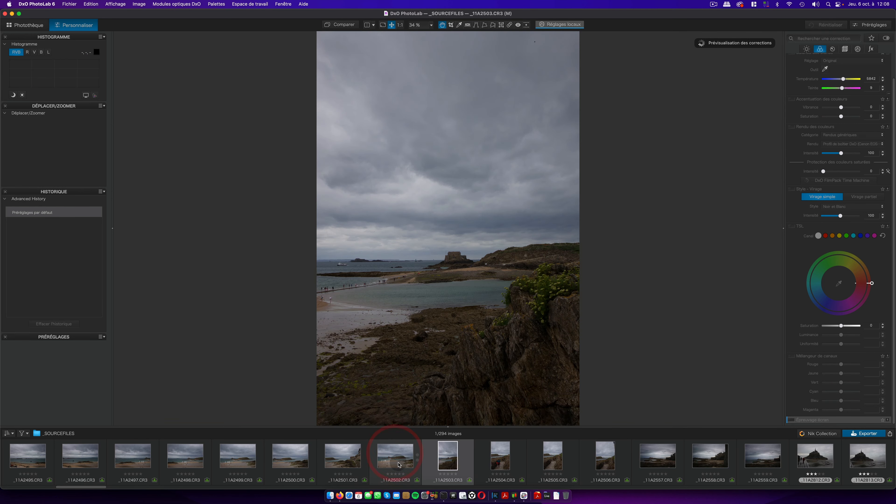